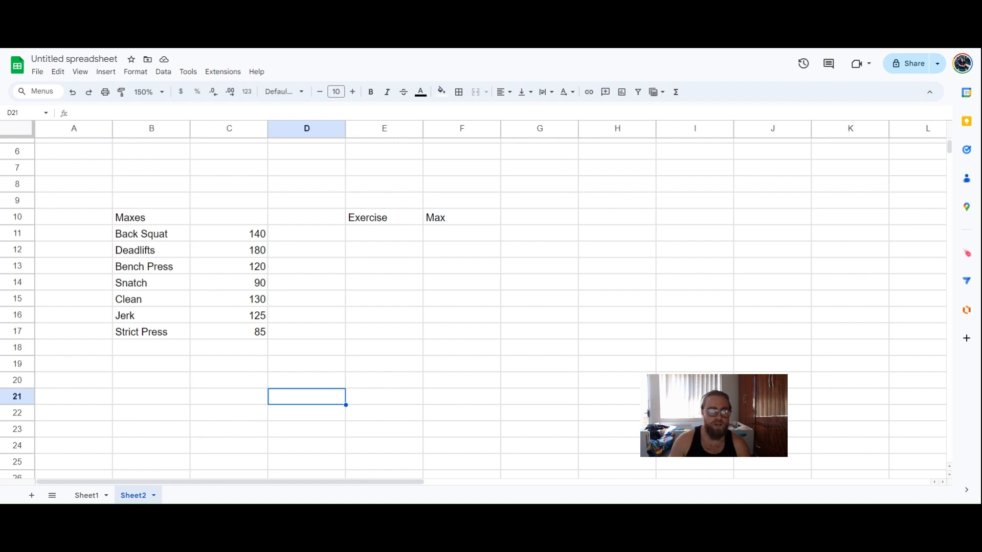
Insert a dropdown into cell E11 under the Exercise heading from the right-click menu
left_click(363, 250)
left_click(366, 235)
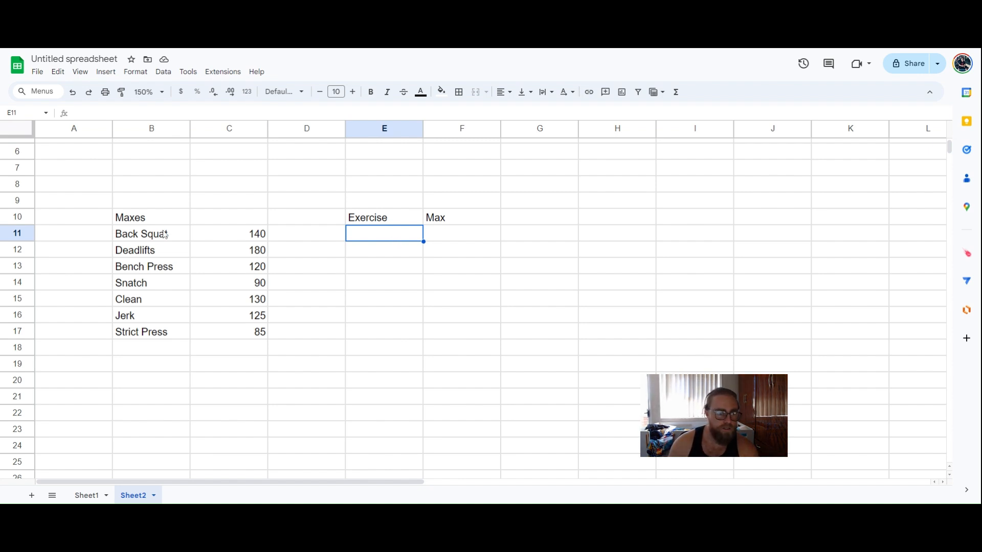
left_click_drag(145, 237, 166, 333)
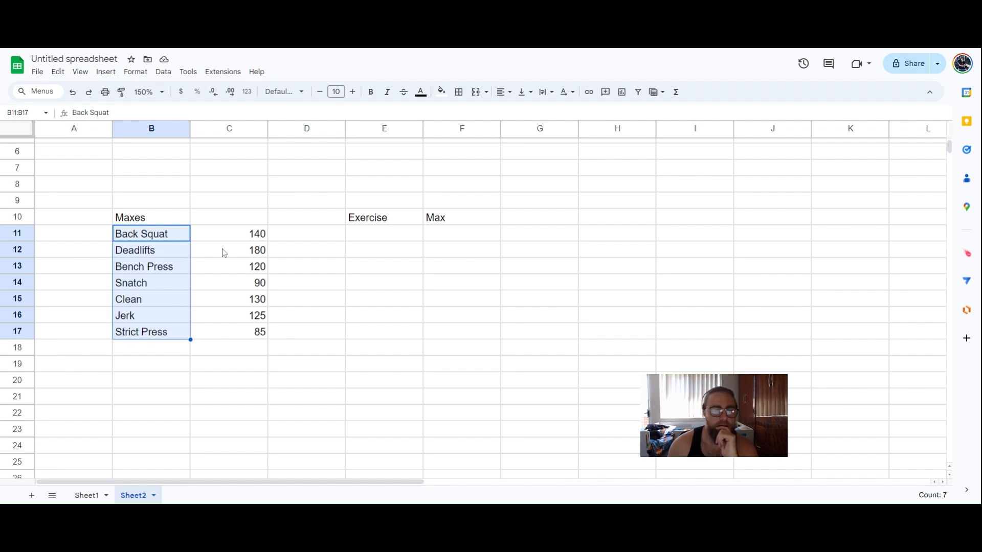
left_click(398, 240)
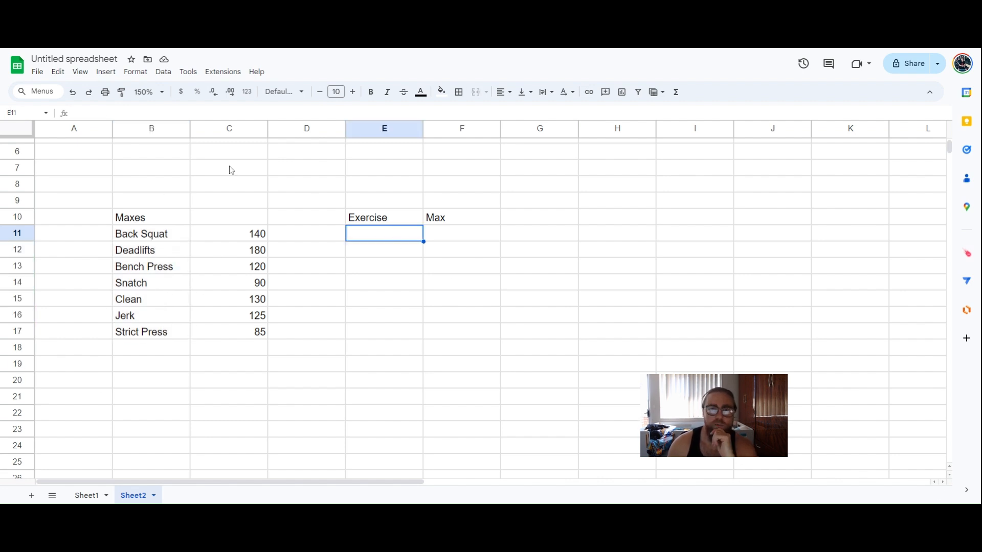
right_click(381, 238)
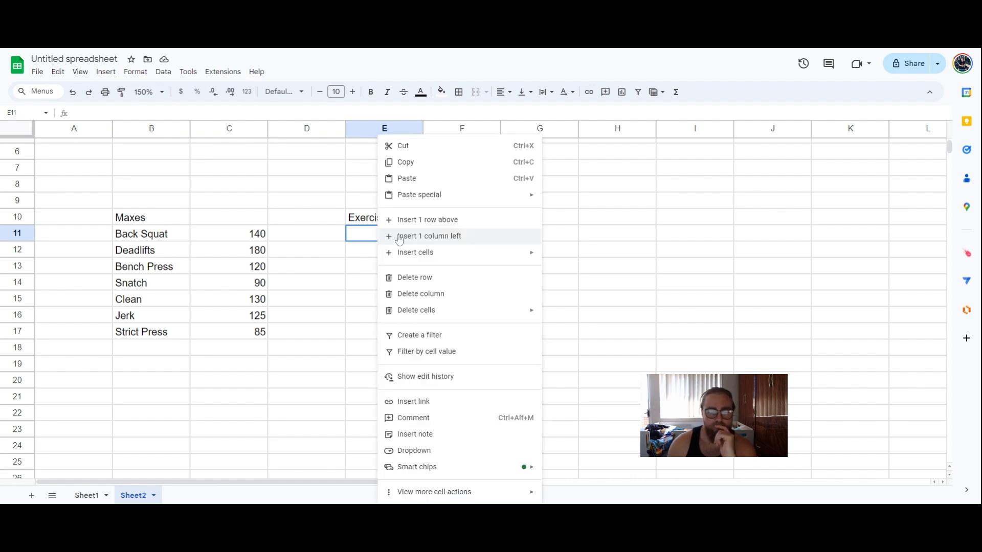
left_click(342, 254)
left_click(357, 240)
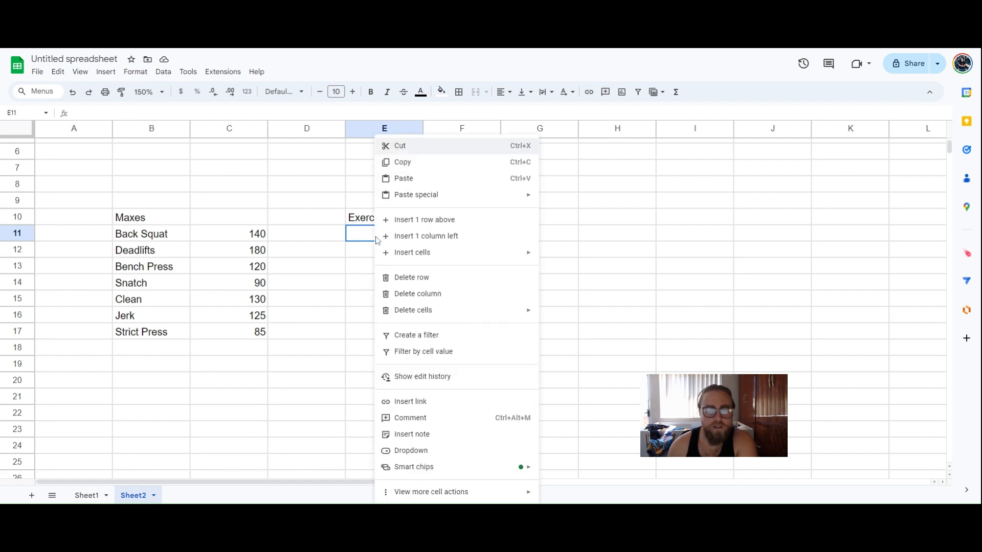
right_click(378, 239)
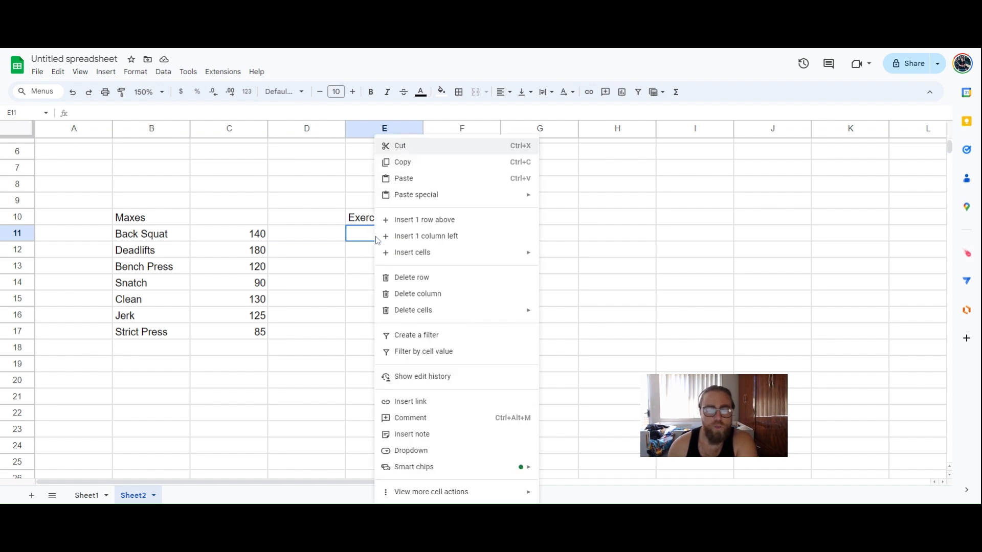
left_click(447, 456)
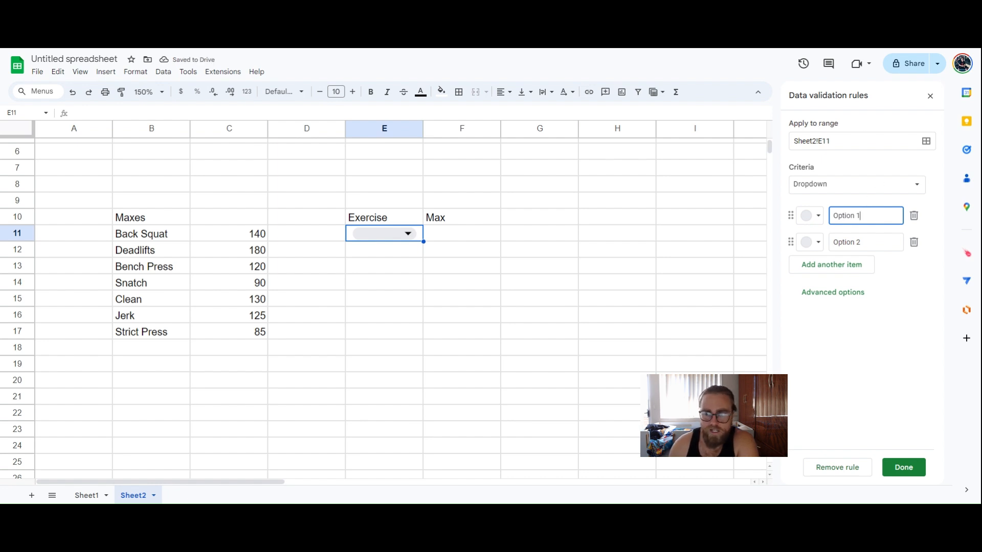
Change E11's validation criteria from placeholder Option 1/Option 2 to Dropdown (from a range)
left_click_drag(864, 216, 787, 219)
left_click_drag(864, 243, 824, 244)
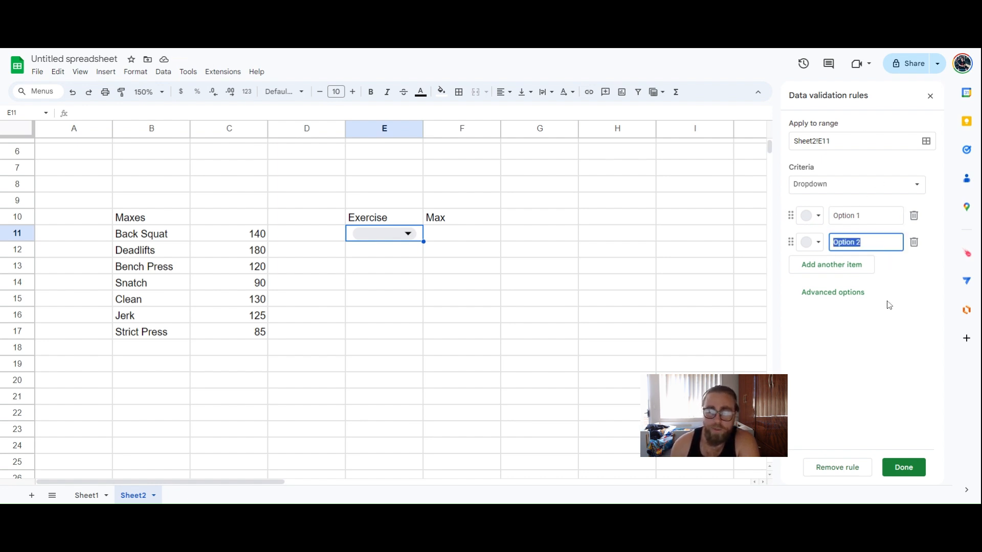
left_click(889, 305)
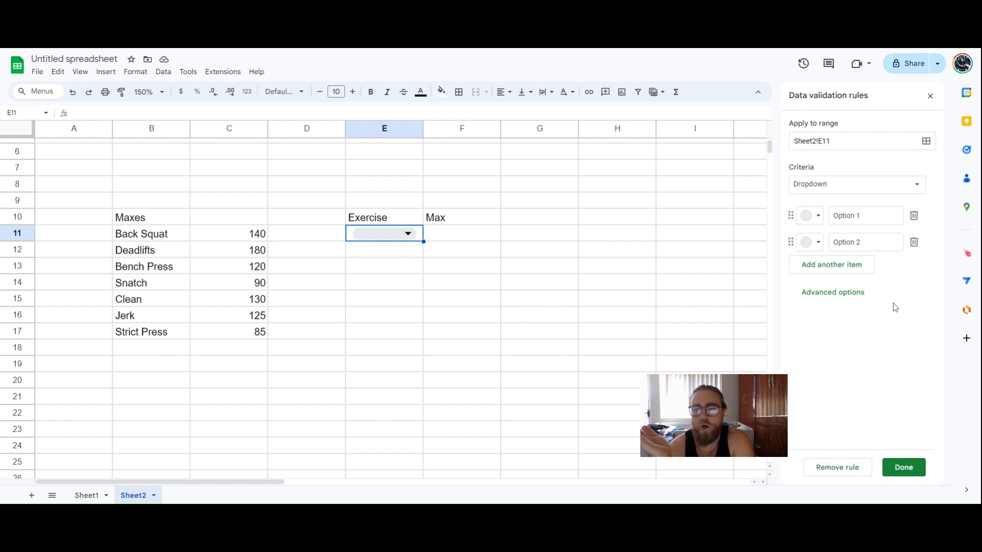
left_click(839, 190)
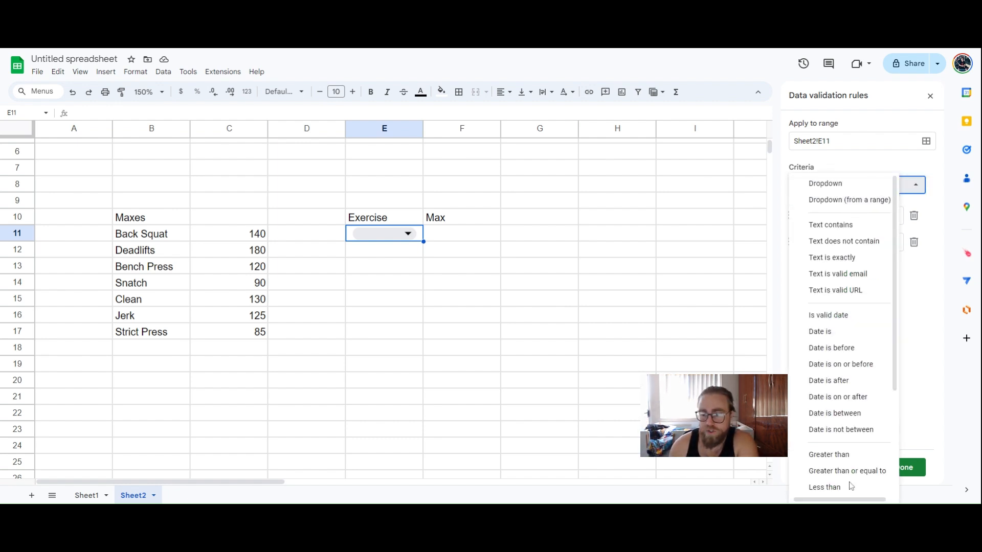
scroll(850, 476, "down", 3)
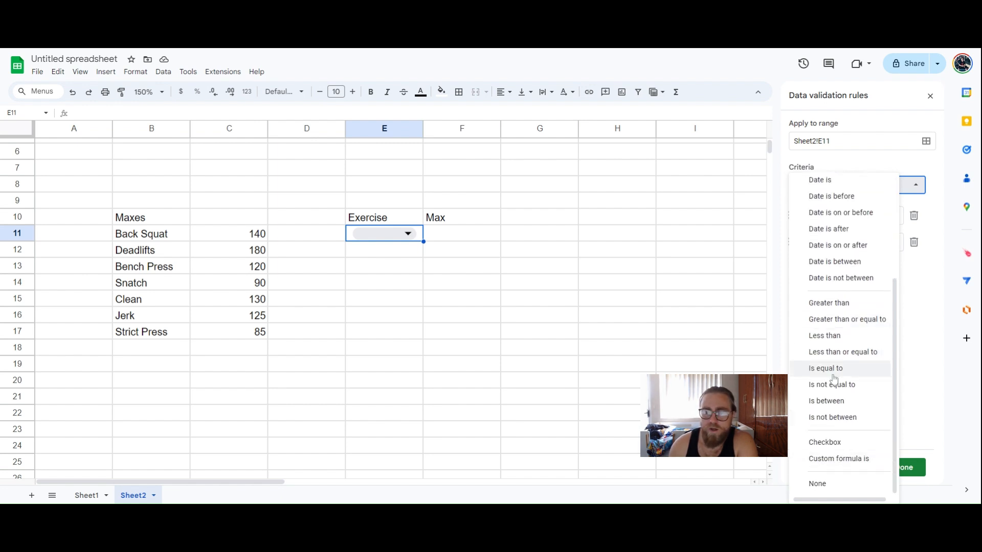
scroll(833, 380, "up", 3)
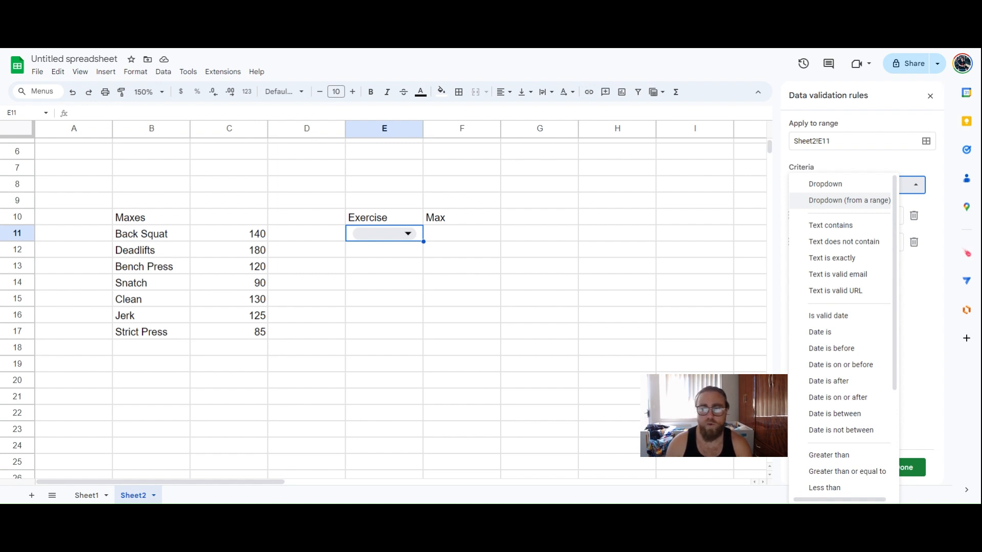
left_click(843, 205)
Set the dropdown's source range to Sheet2!B11:B, covering Back Squat through Strict Press
left_click(916, 216)
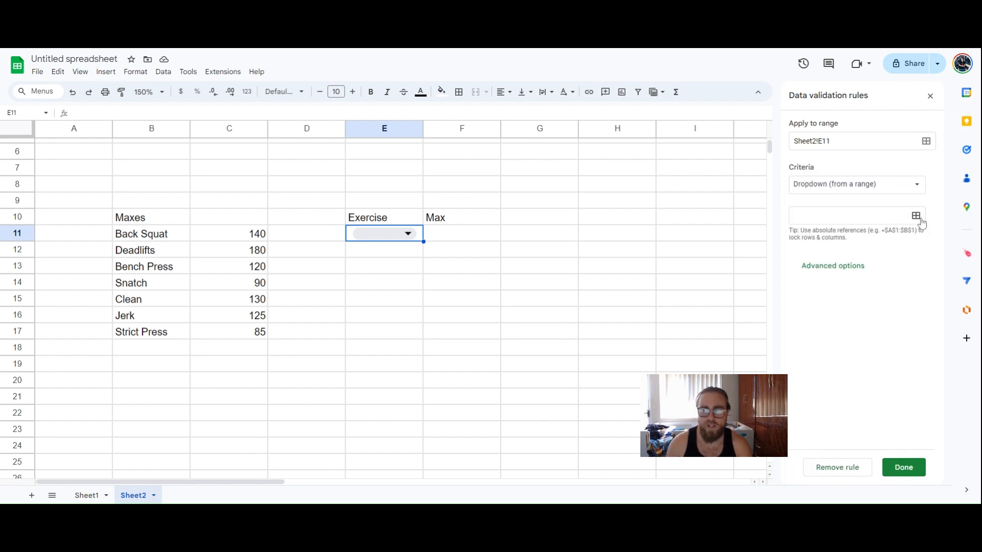
left_click(147, 236)
left_click_drag(147, 236, 155, 337)
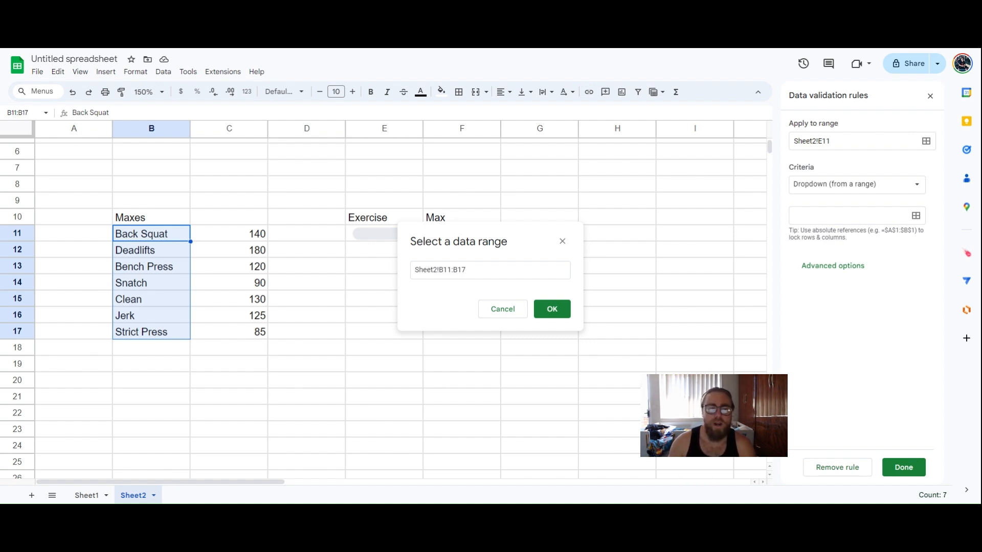
left_click_drag(152, 240, 149, 405)
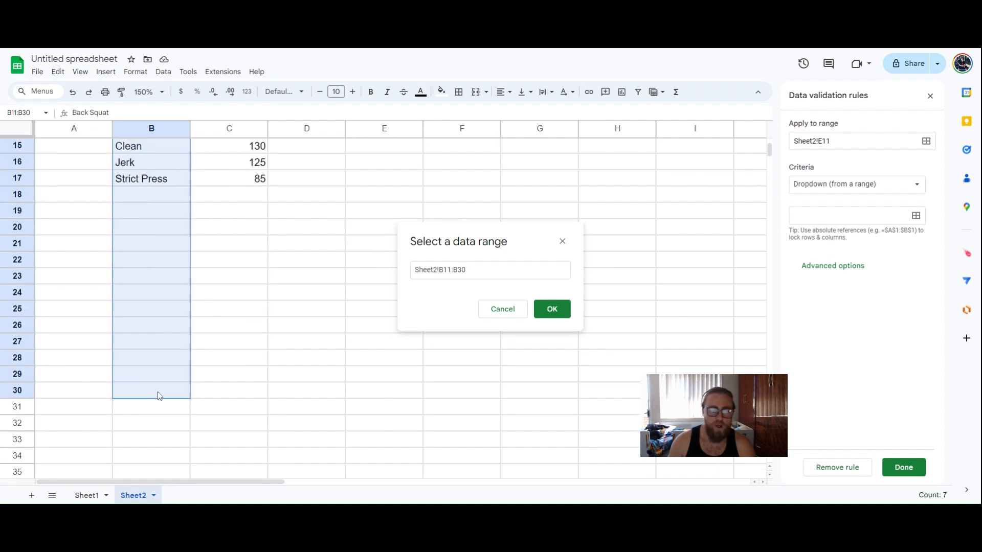
scroll(162, 395, "up", 3)
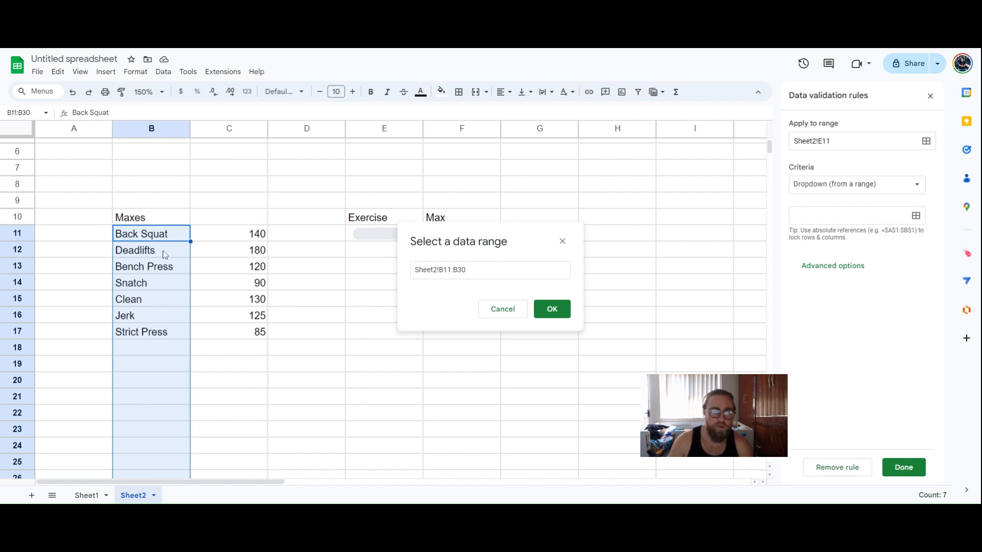
left_click_drag(166, 237, 163, 412)
left_click(476, 272)
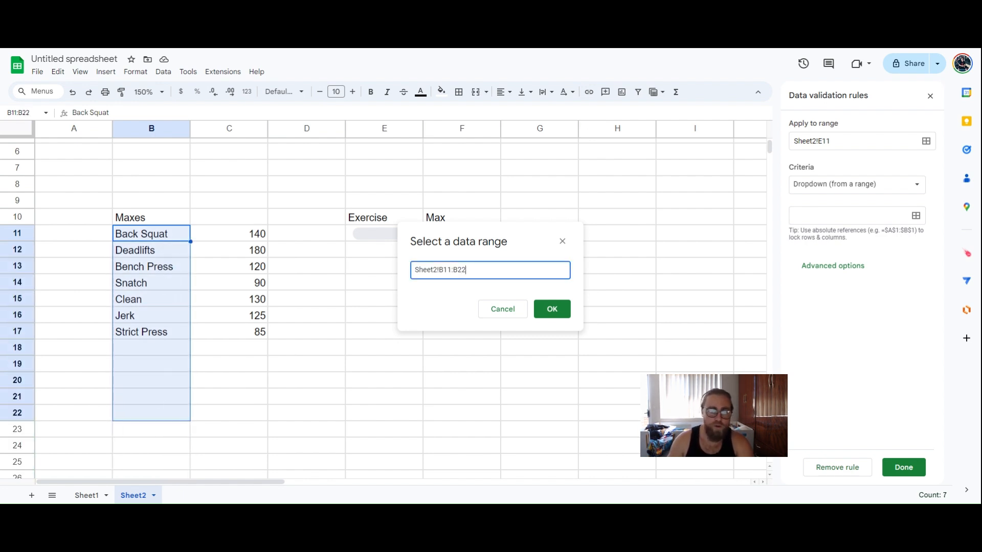
key("BackSpace")
key("BackSpace")
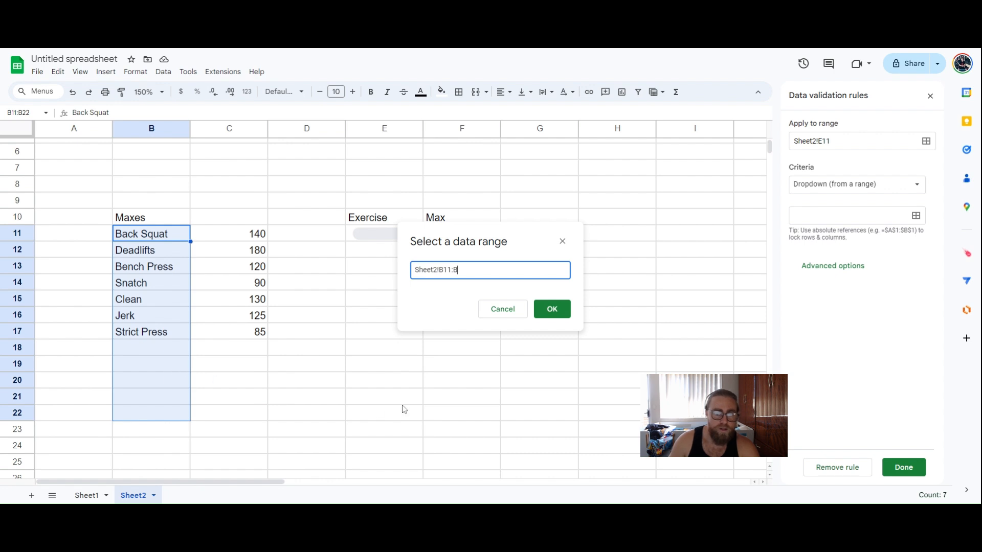
left_click(552, 309)
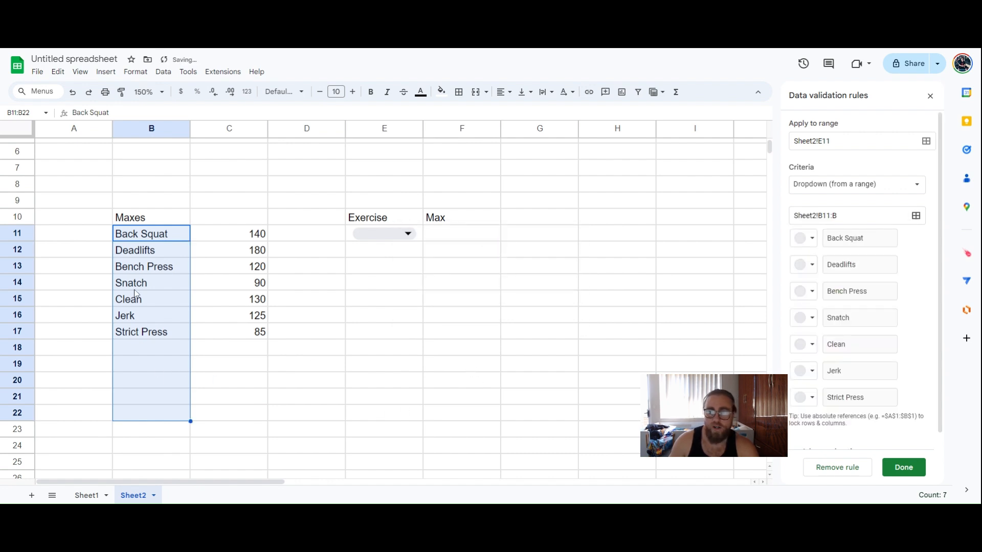
Change the source range to Sheet2!B11:B100 and review the exercise options offered in E11
left_click(850, 215)
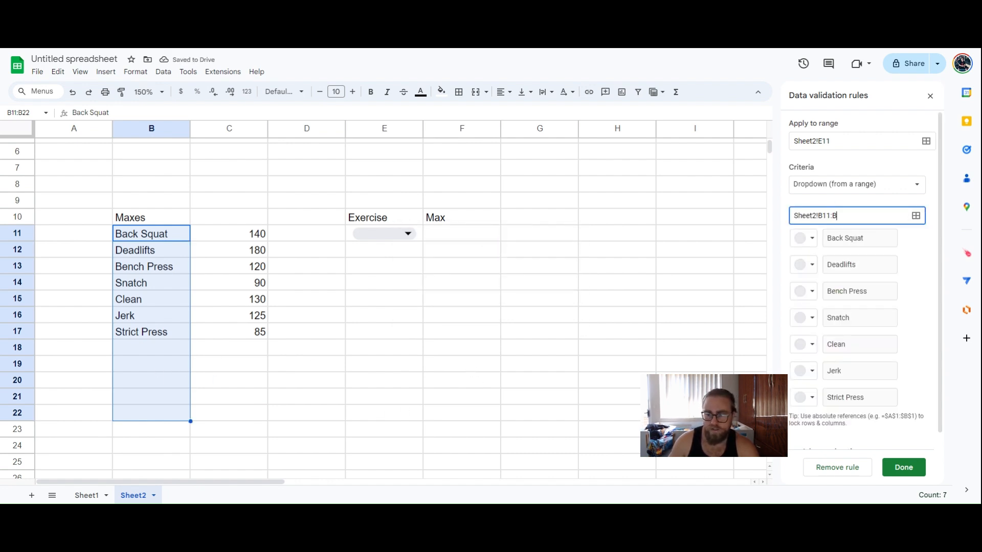
type("100")
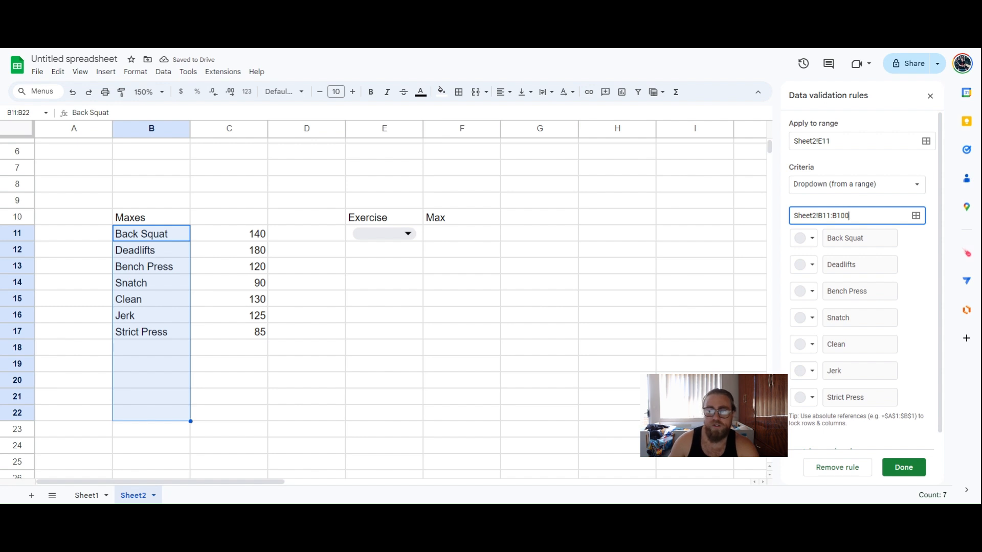
left_click(923, 253)
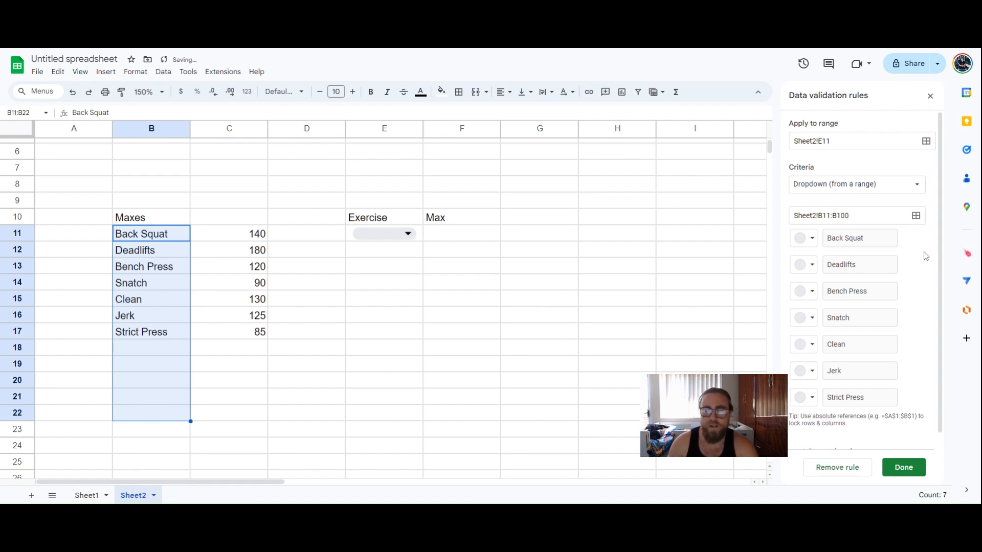
scroll(829, 276, "down", 1)
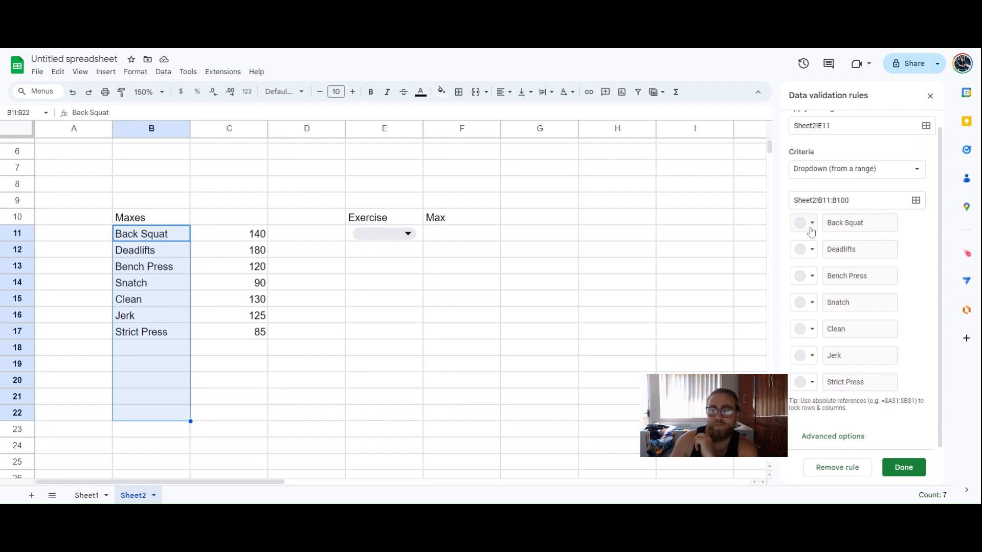
left_click(401, 236)
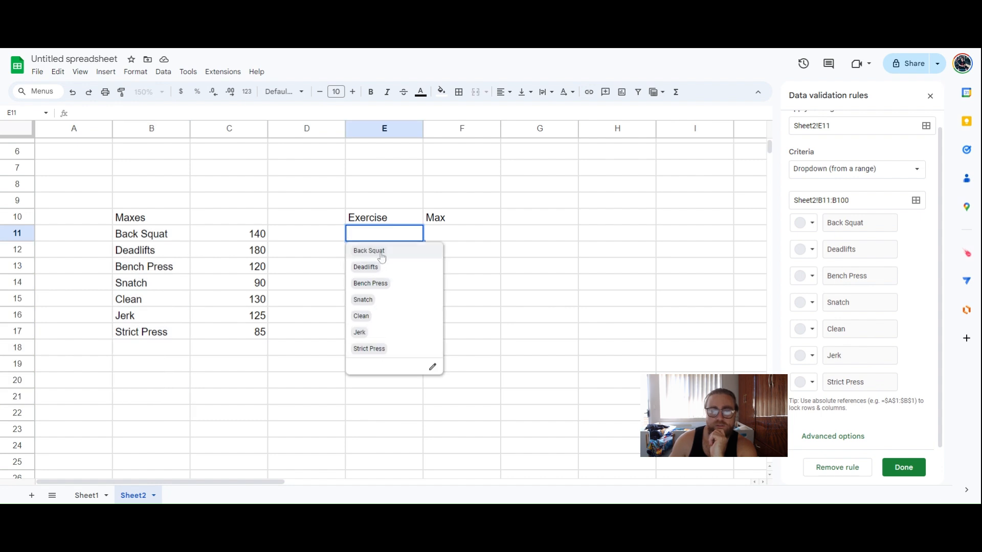
left_click(802, 222)
Give Back Squat a peach colour and choose Back Squat in E11, so F11 shows 140
left_click(839, 261)
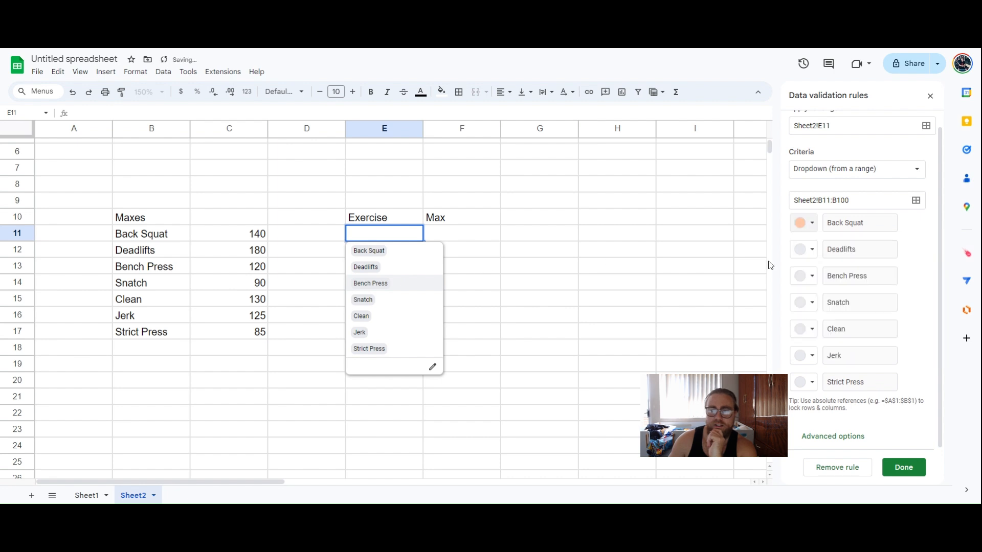
left_click(531, 298)
left_click(399, 235)
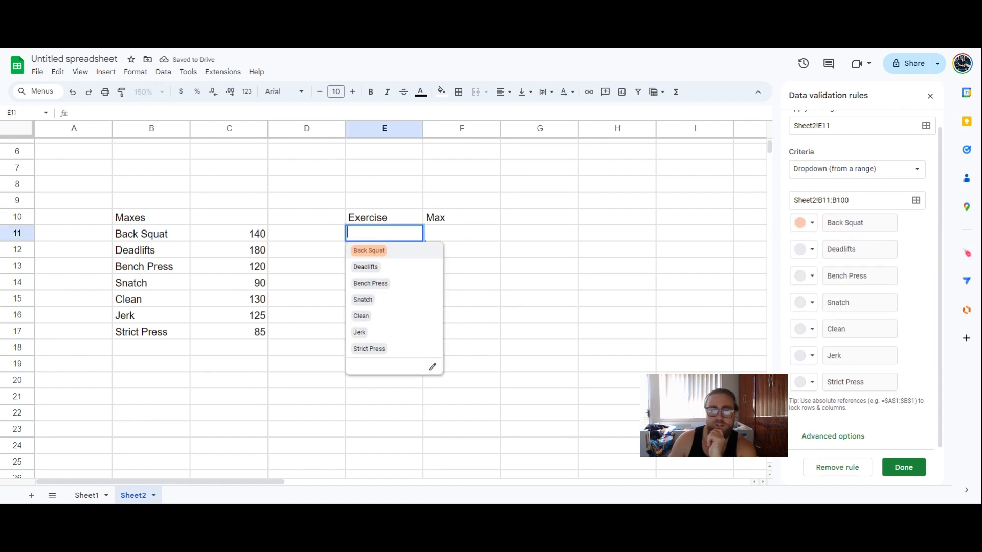
left_click(383, 253)
Revert Back Squat's option colour to grey and reveal the rule's advanced options
left_click(383, 229)
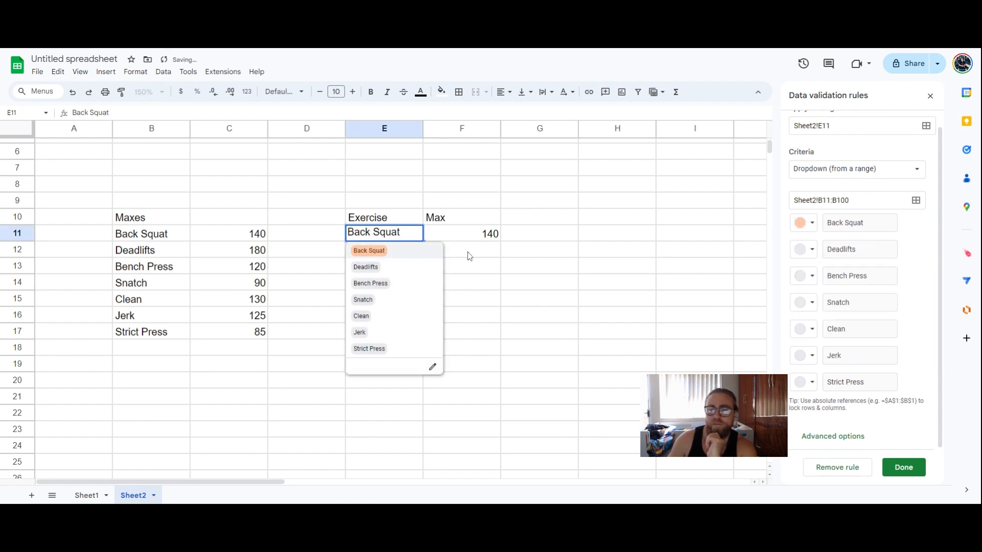
left_click(803, 224)
left_click(809, 260)
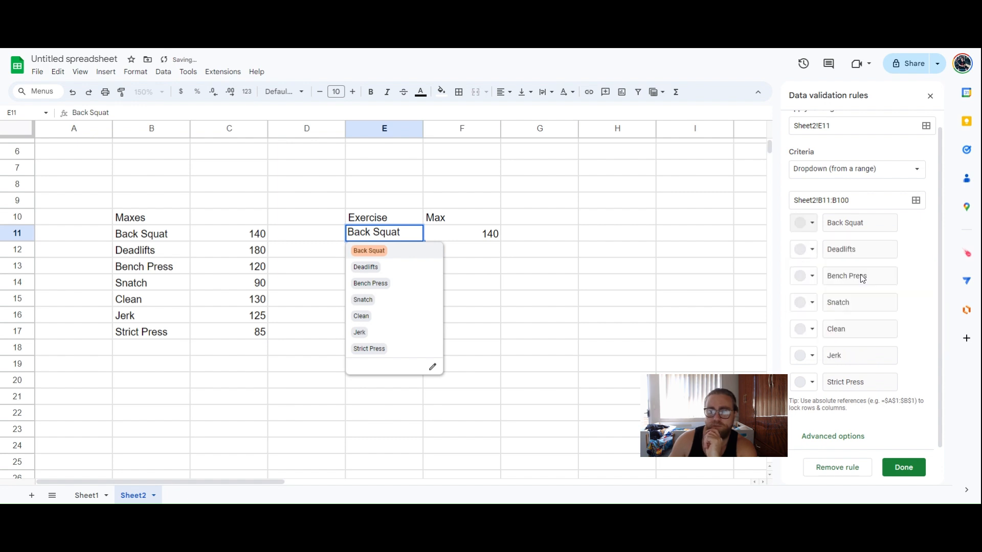
left_click(808, 224)
left_click(932, 386)
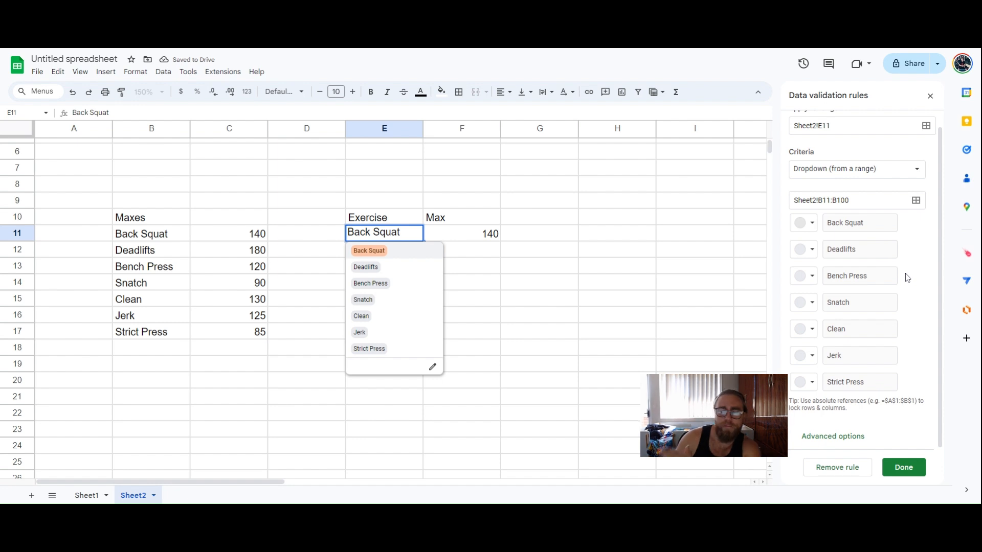
left_click(856, 437)
scroll(861, 336, "down", 3)
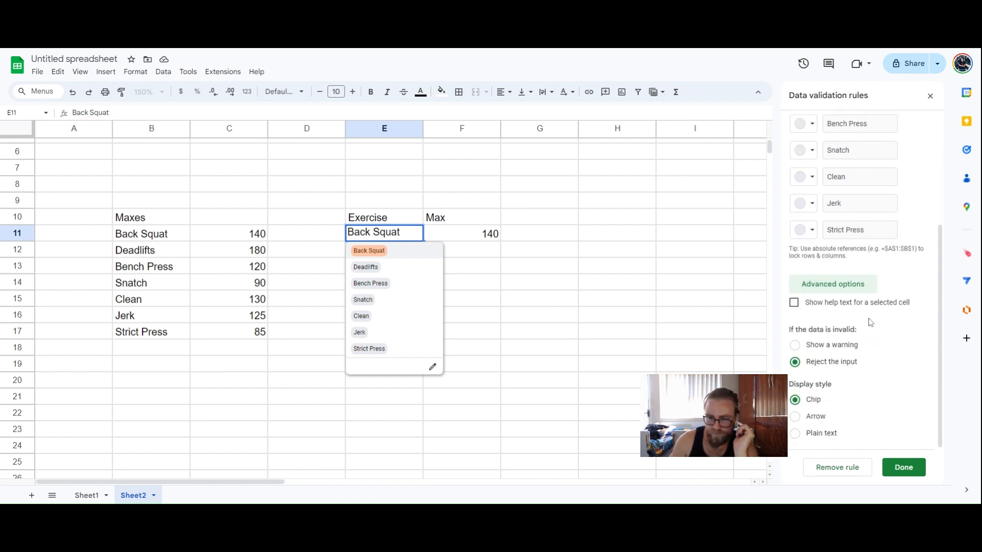
Make invalid entries show a warning, save the rule, and widen column E to fit Back Squat
left_click(842, 351)
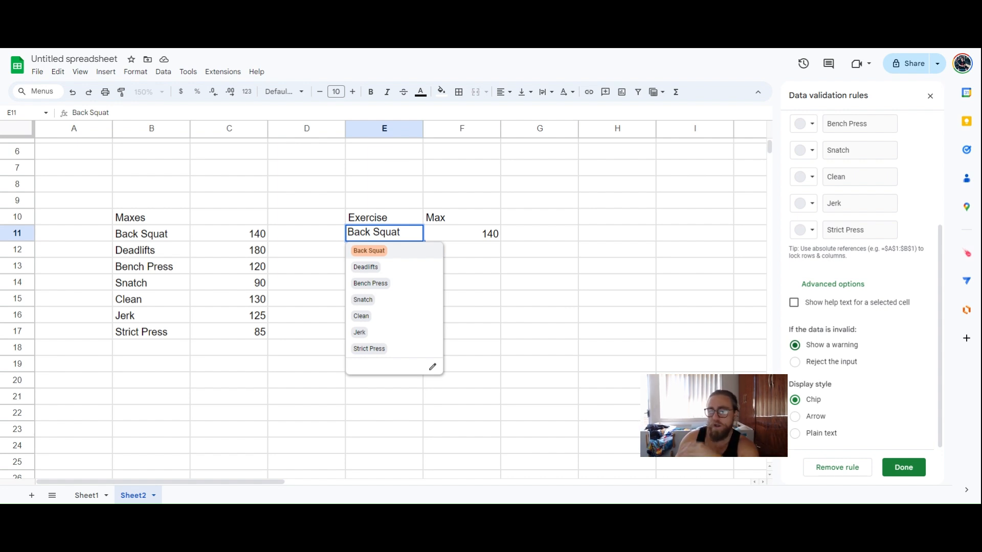
left_click(903, 467)
left_click(571, 224)
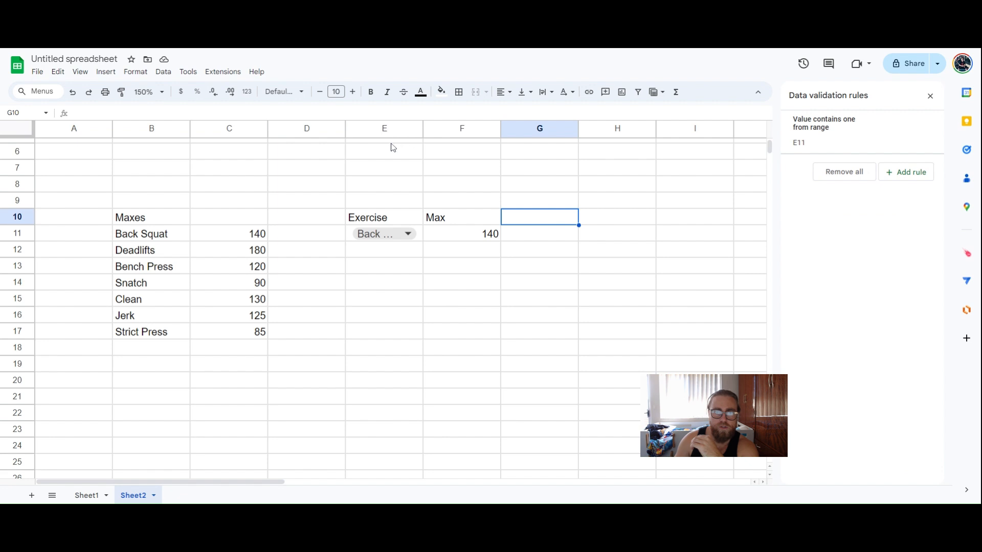
left_click(407, 128)
left_click_drag(423, 128, 468, 129)
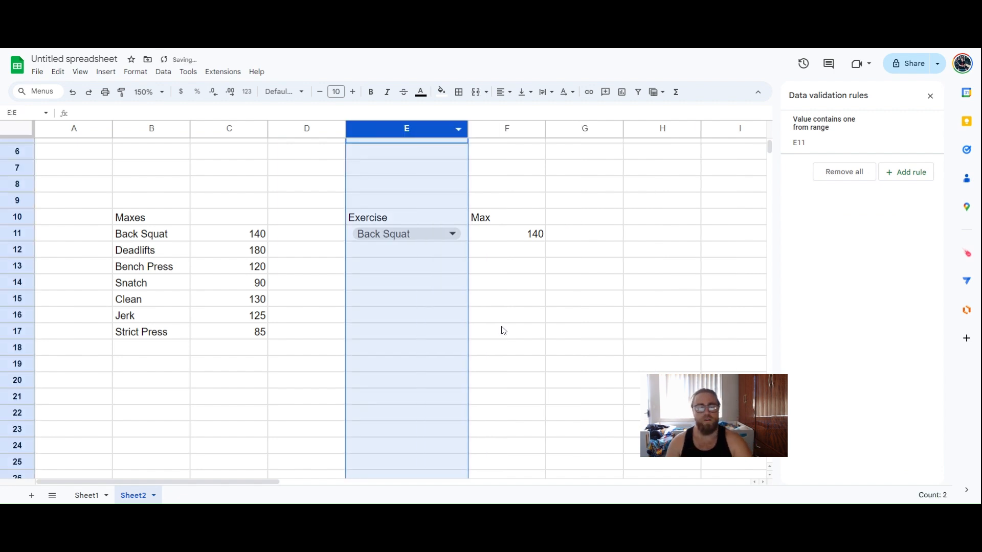
Try Deadlifts, Bench Press, Snatch, and finally Clean in the E11 dropdown
left_click(406, 299)
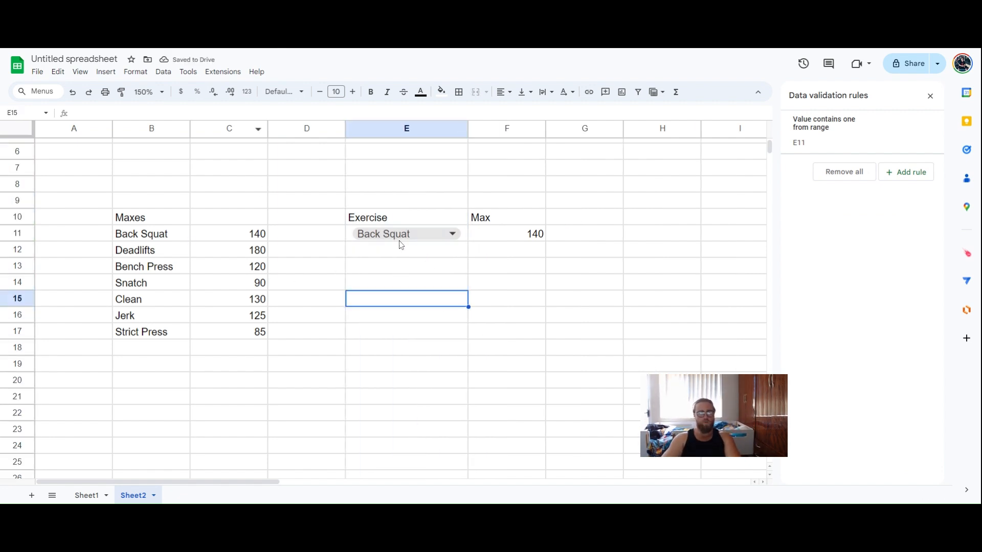
left_click(399, 235)
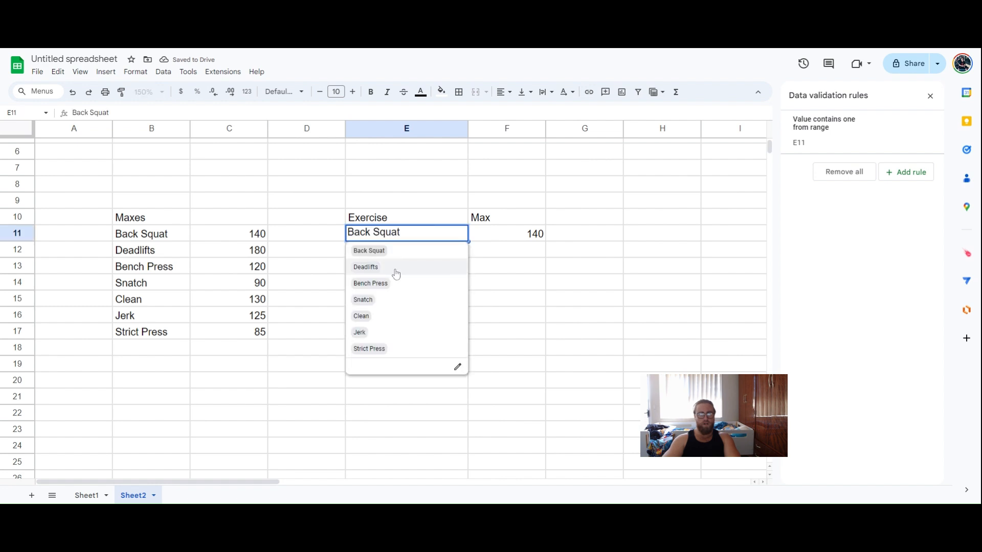
left_click(394, 267)
left_click(409, 234)
left_click(411, 282)
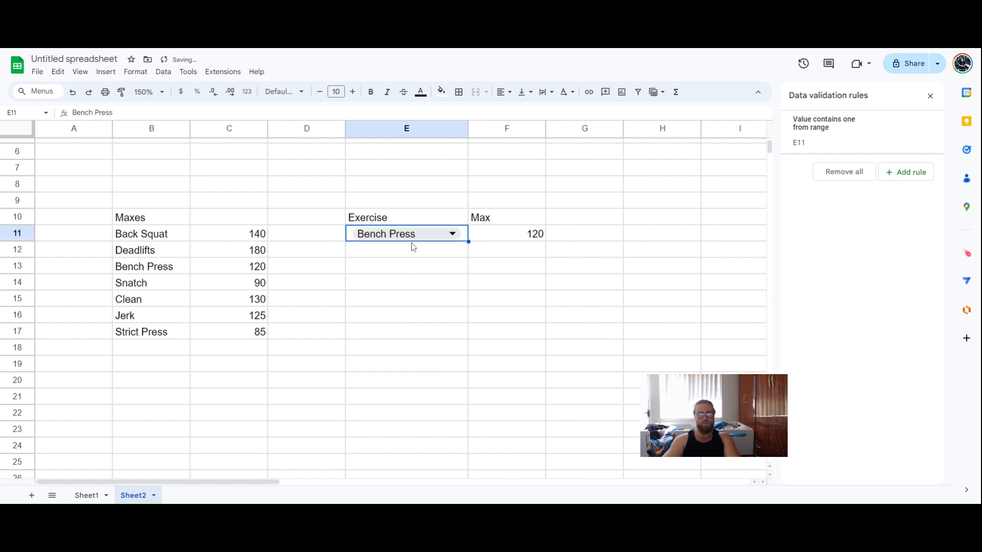
left_click(410, 236)
left_click(401, 300)
left_click(408, 239)
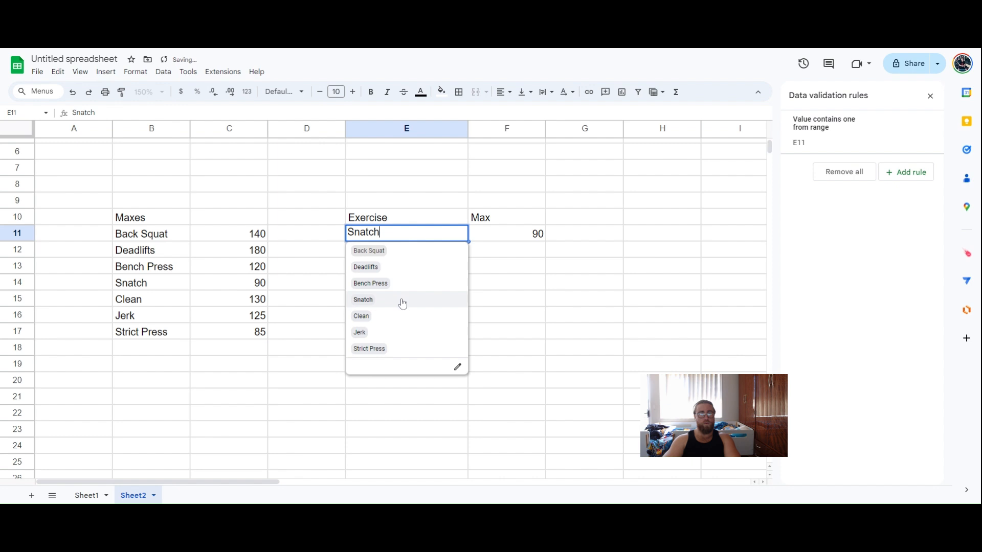
left_click(400, 315)
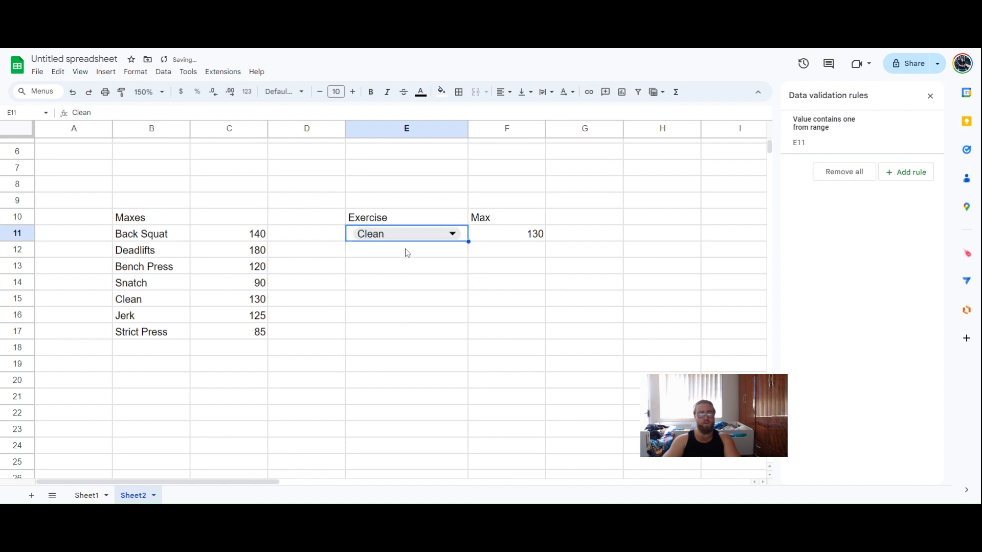
Change Clean's max in C15 to 125 so F11 updates to 125
left_click(253, 236)
left_click(261, 300)
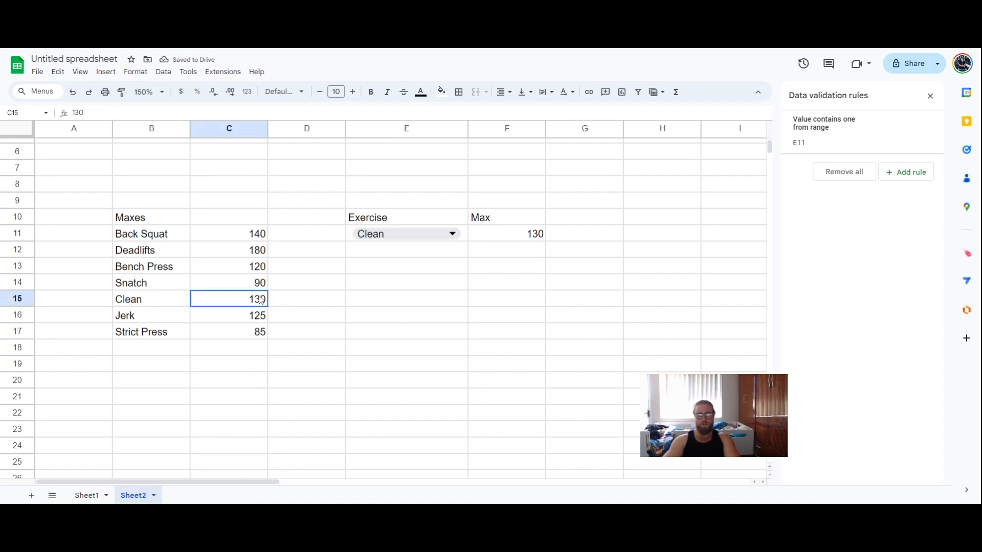
type("125")
key("Return")
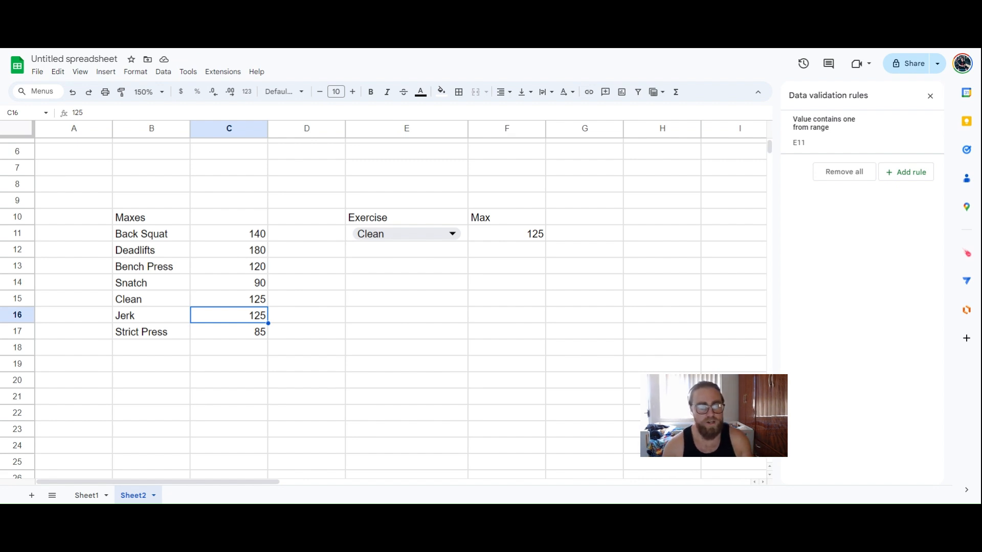
left_click(166, 349)
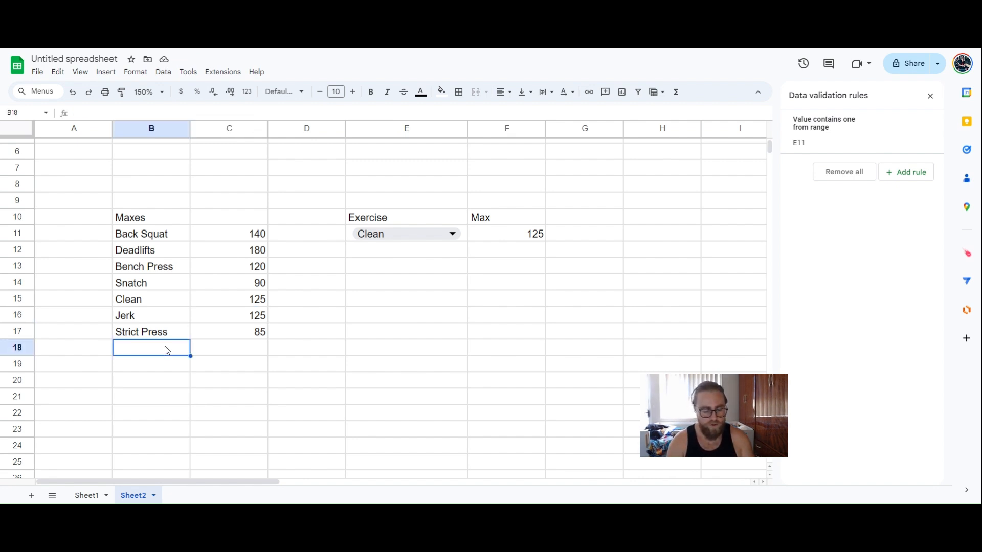
Add Bentover Row with a max of 100 in row 18 and select it in E11
type("Bentover")
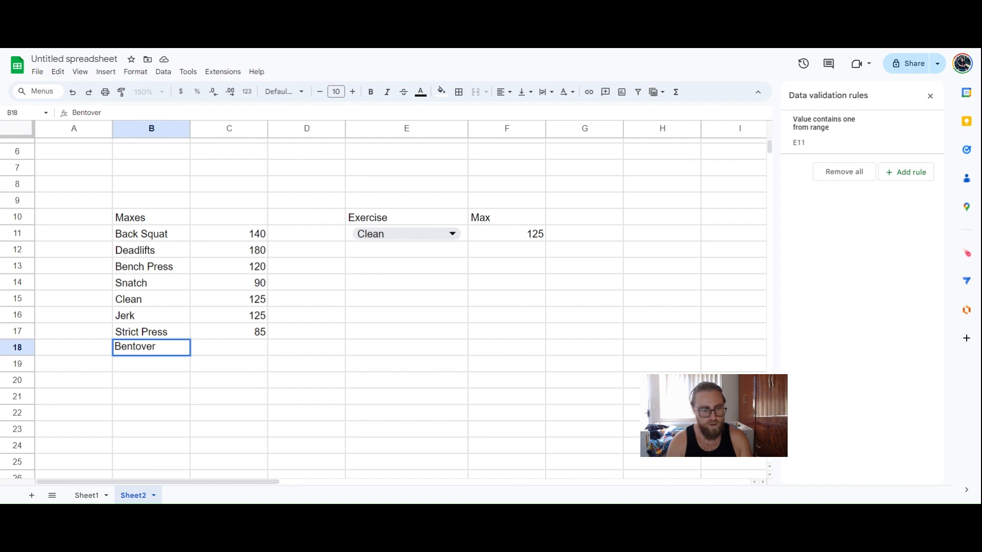
type(" Row")
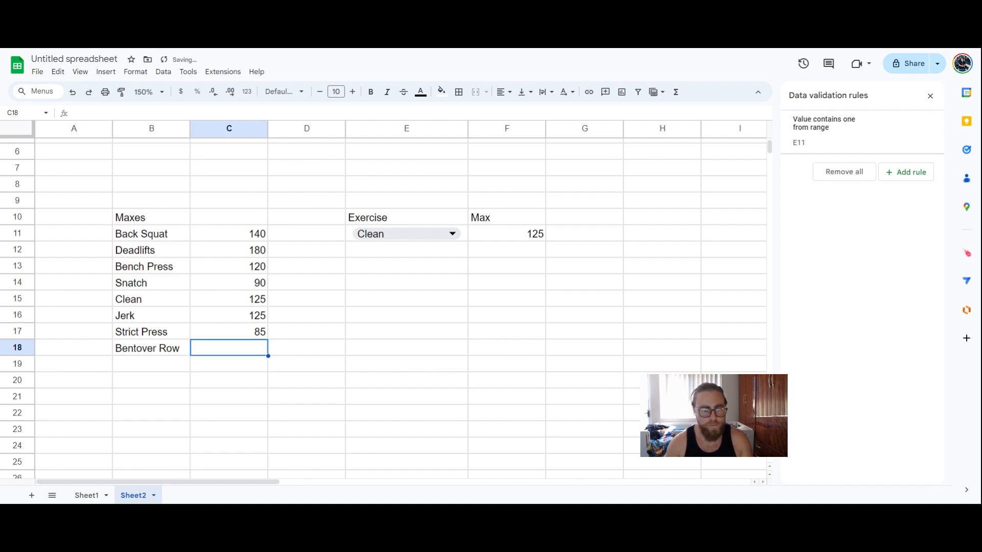
type("100")
key("Return")
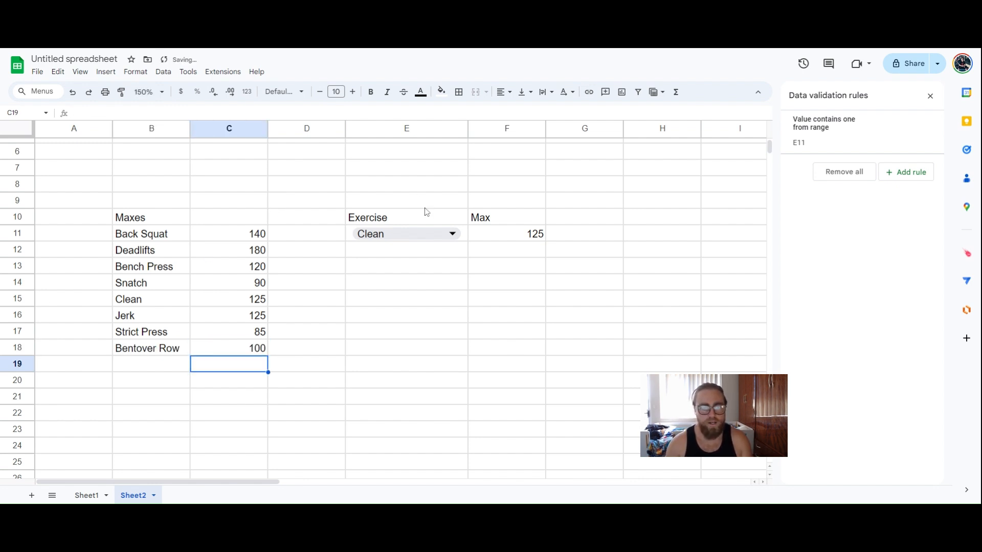
left_click(425, 233)
left_click(423, 364)
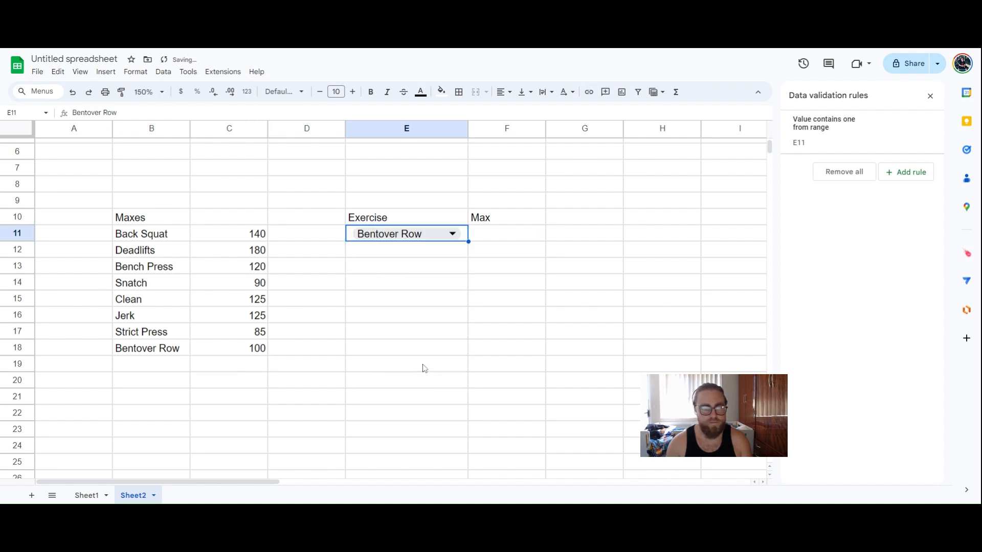
left_click(235, 348)
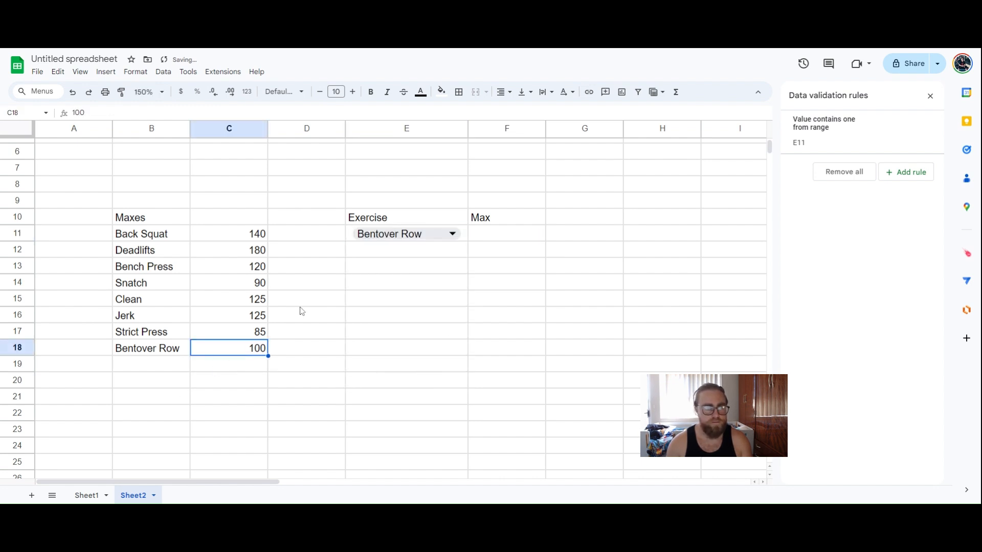
left_click(495, 241)
Update F11's lookup formula to use range $B$11:$C so it shows Bentover Row's 100
type("=IFERROR(VLOOKUP(E11,$B$11:$C$17,2,0))")
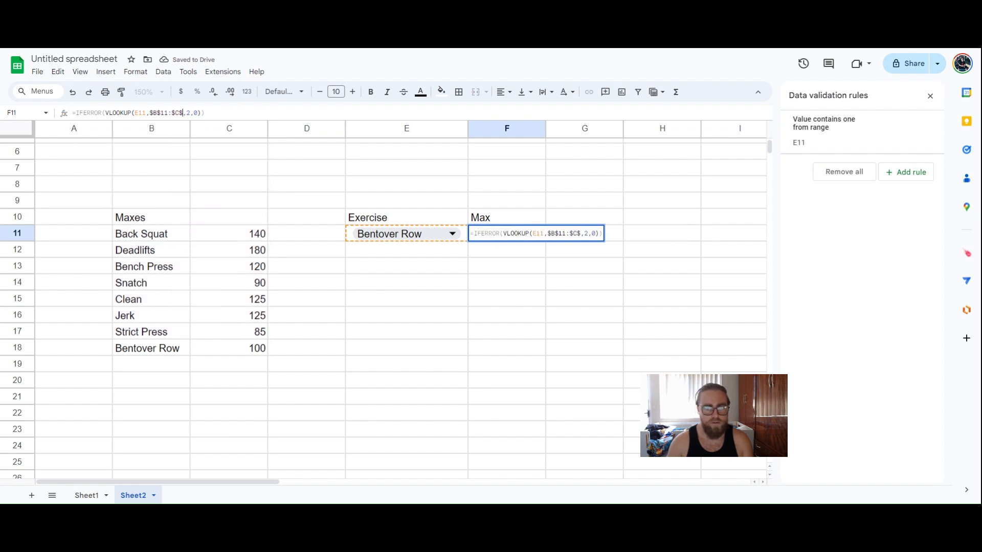
key("Return")
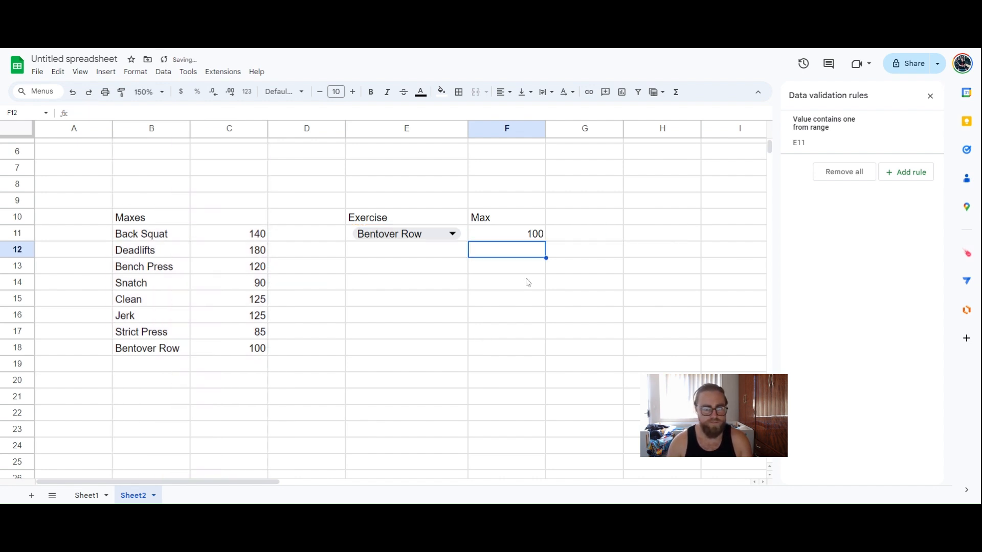
left_click(466, 234)
left_click(506, 234)
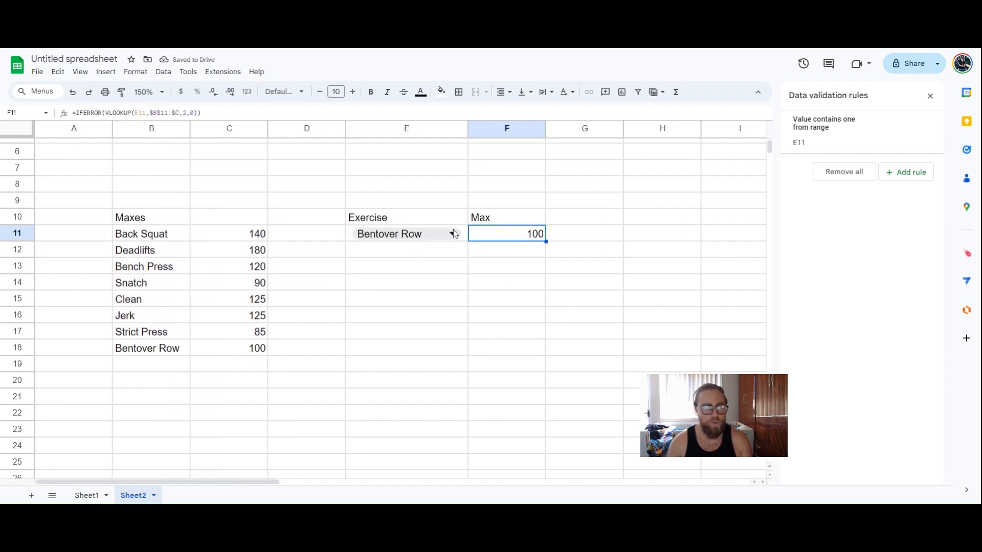
left_click(176, 363)
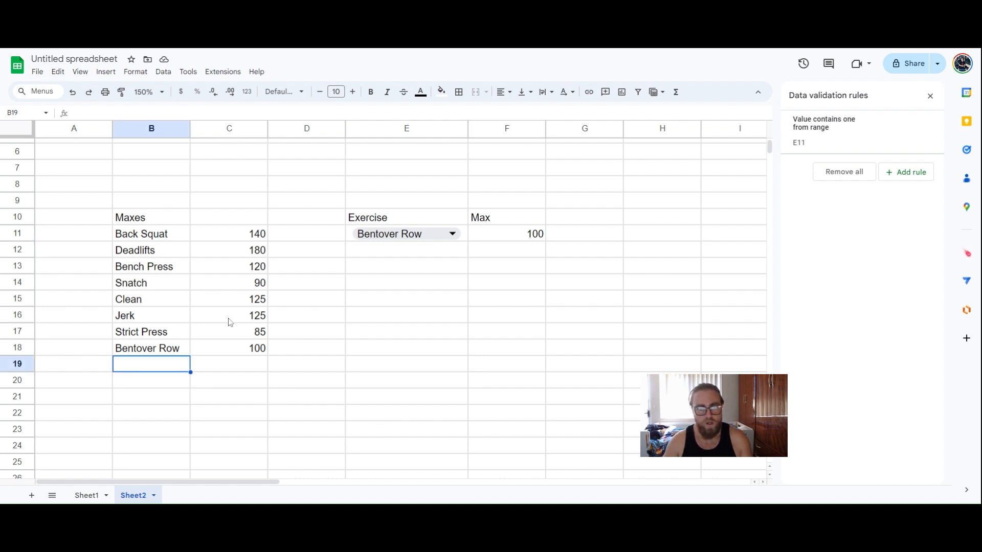
left_click(464, 238)
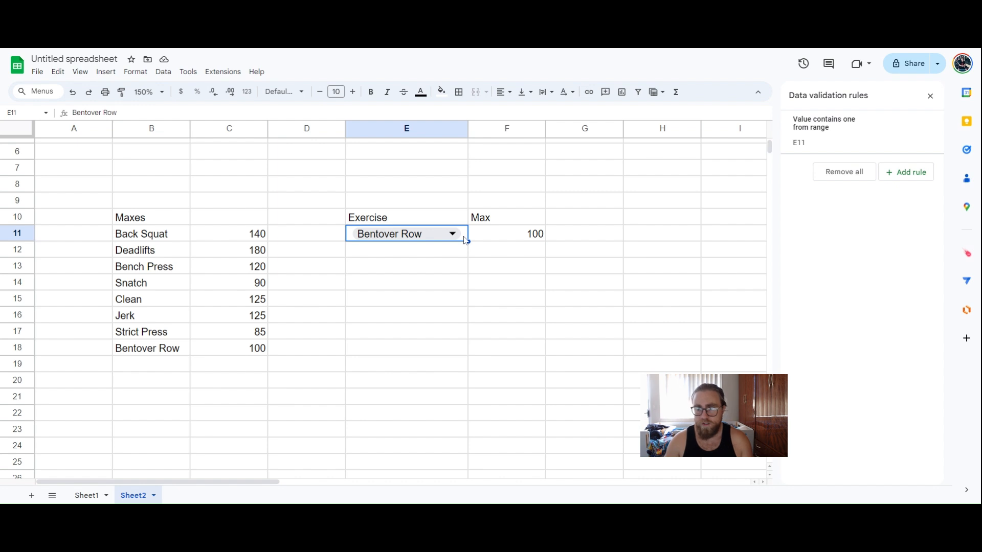
Switch the E11 dropdown rule's display style from Chip to Arrow
left_click(839, 143)
scroll(832, 376, "down", 2)
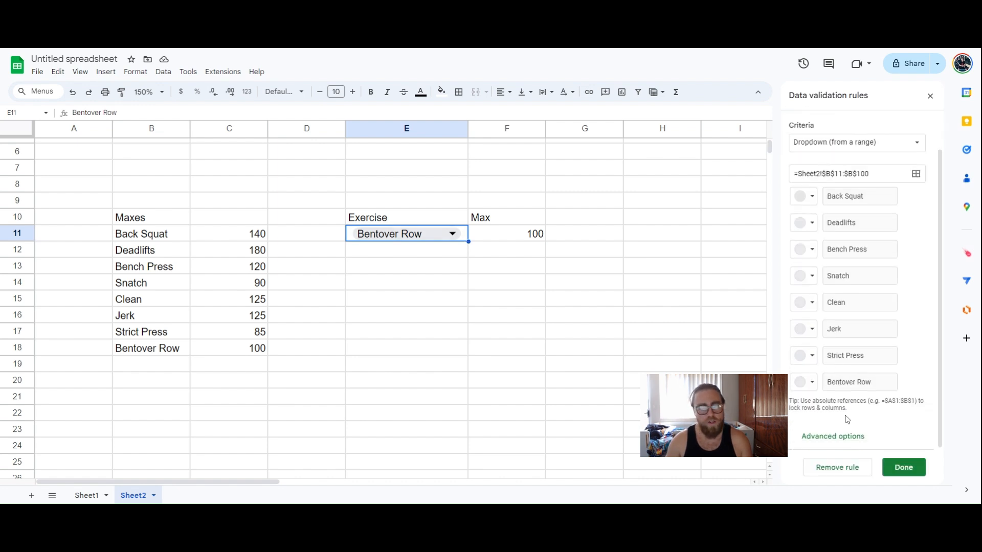
left_click(845, 439)
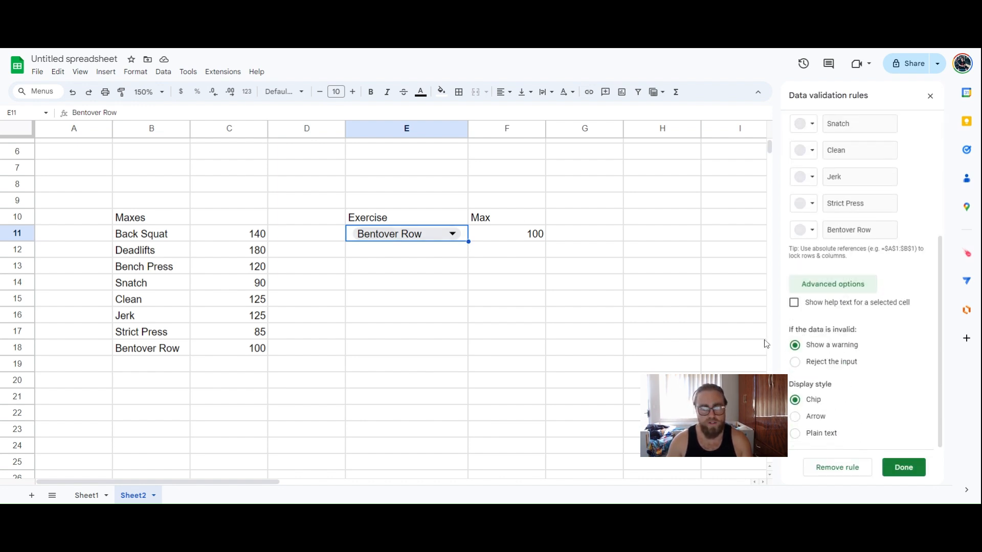
left_click(795, 416)
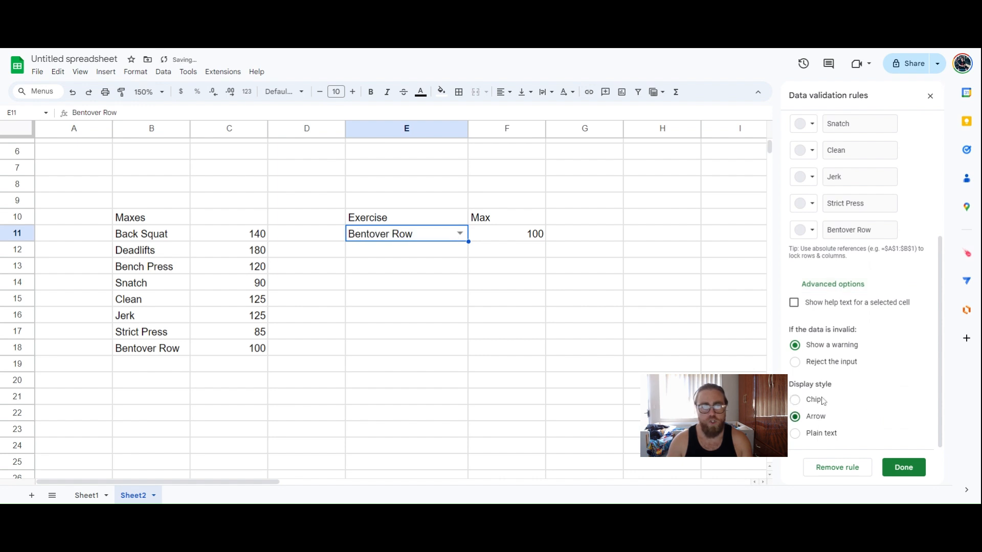
left_click(817, 401)
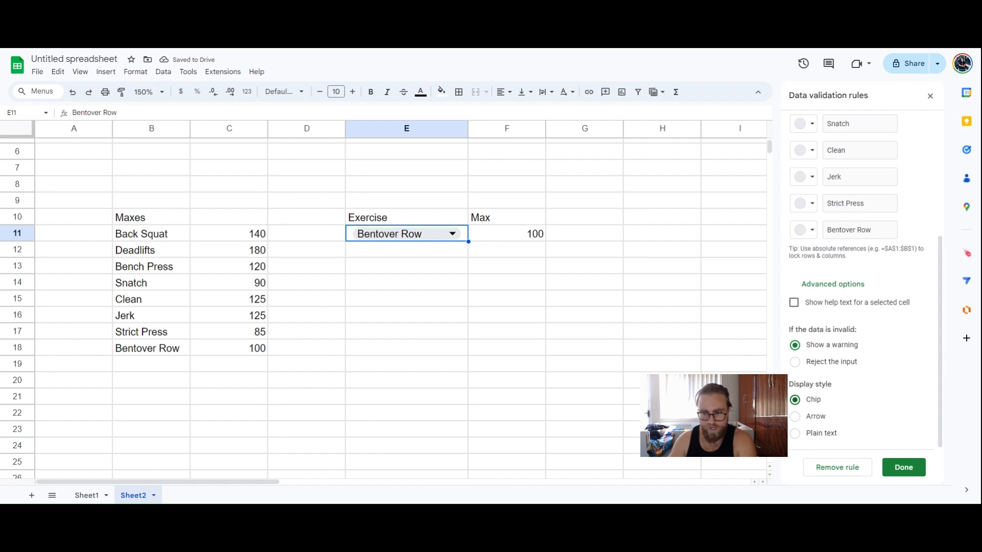
left_click(812, 417)
Delete the chosen exercise from E11, leaving F11's max blank
left_click(422, 298)
left_click(411, 239)
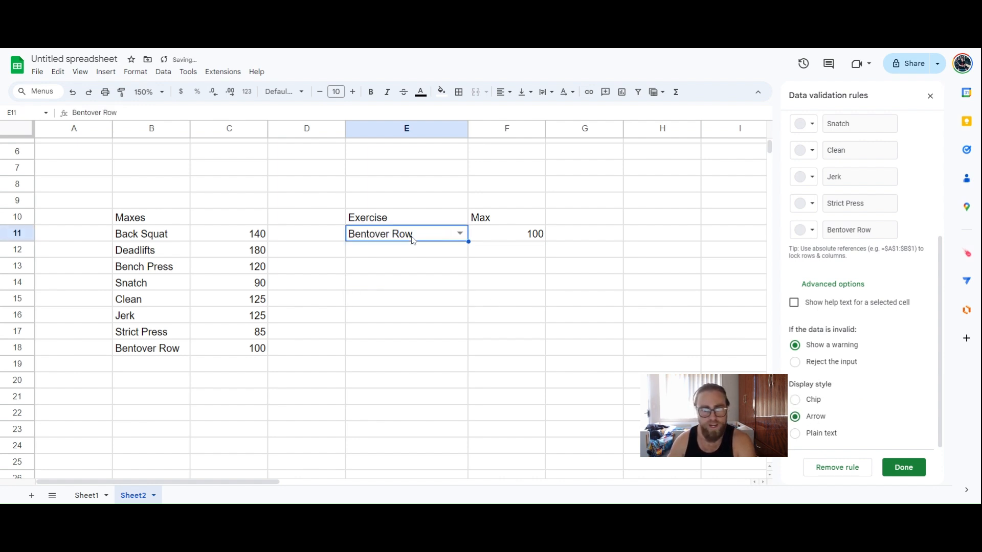
key("Delete")
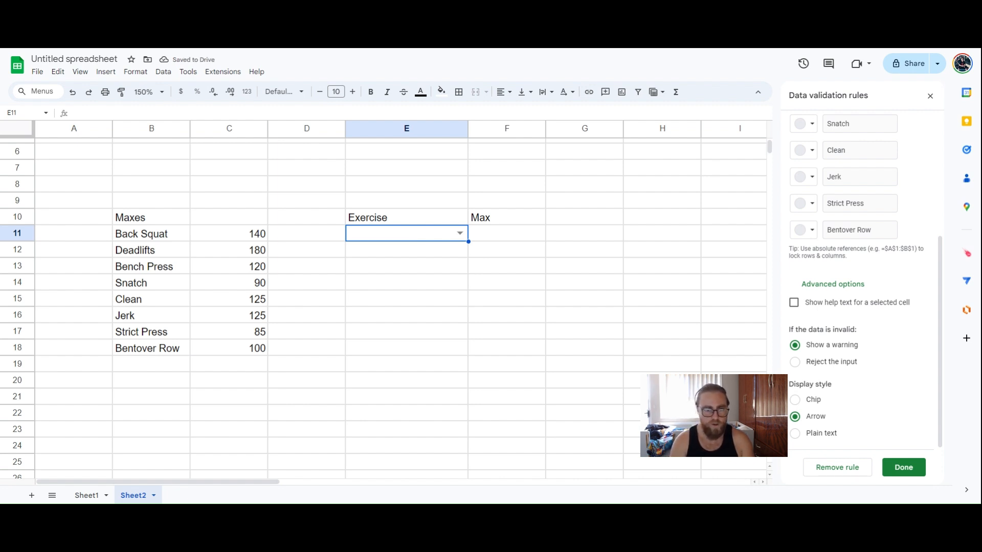
Replace a Bentover Row entry in E11 with Back Squat so F11 shows 140
type("bent")
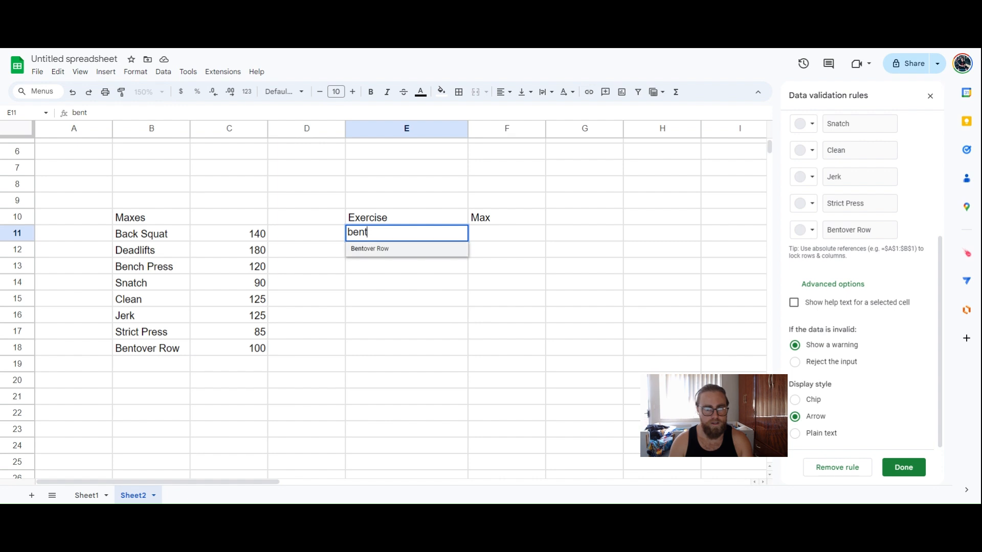
key("Return")
key("Up")
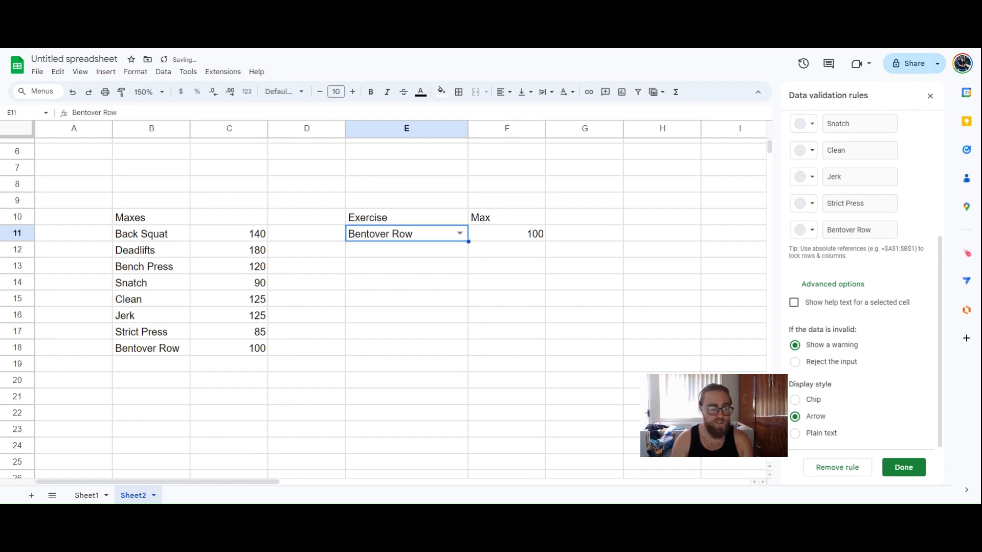
key("Delete")
type("bac")
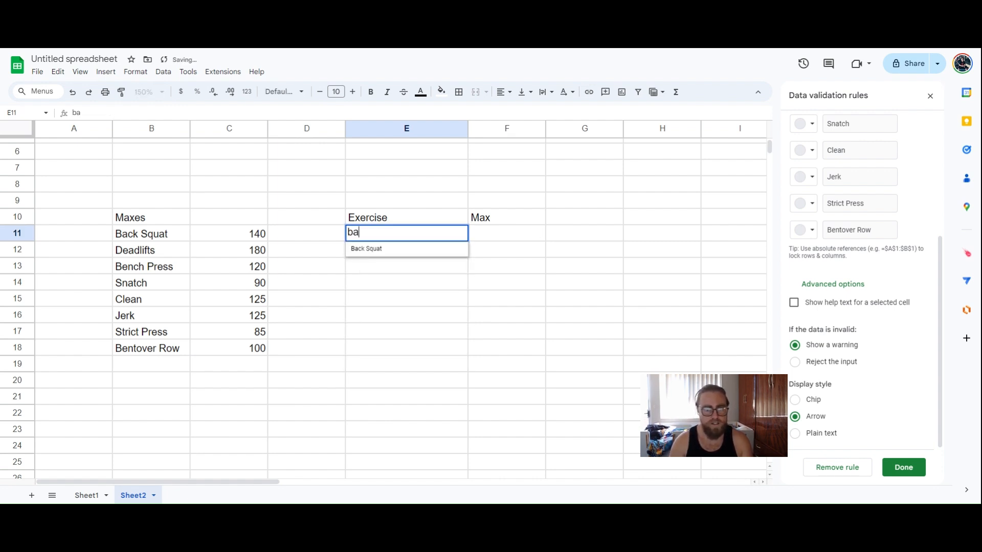
key("Return")
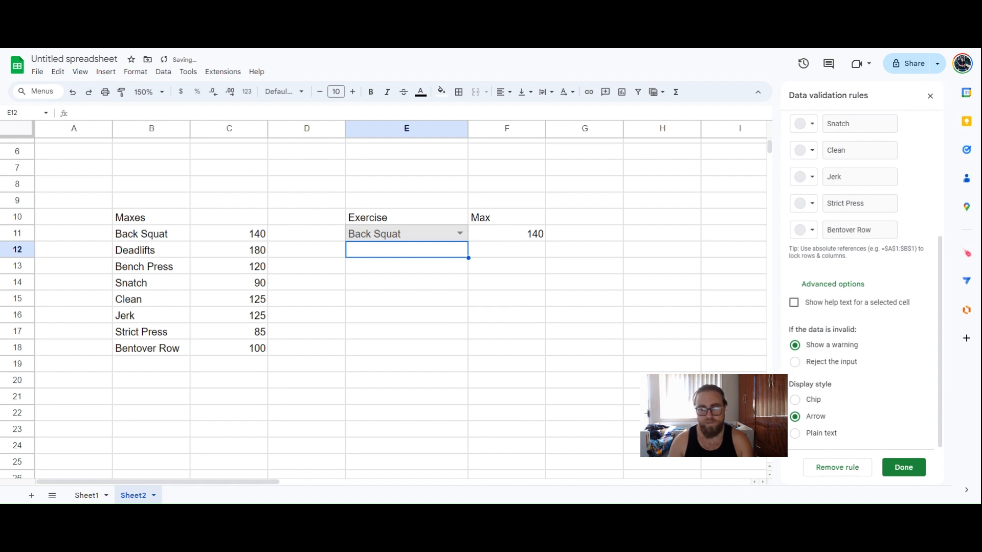
Switch E11's dropdown to Plain text, test an invalid 'back' entry, then re-enter Back Squat
left_click(819, 435)
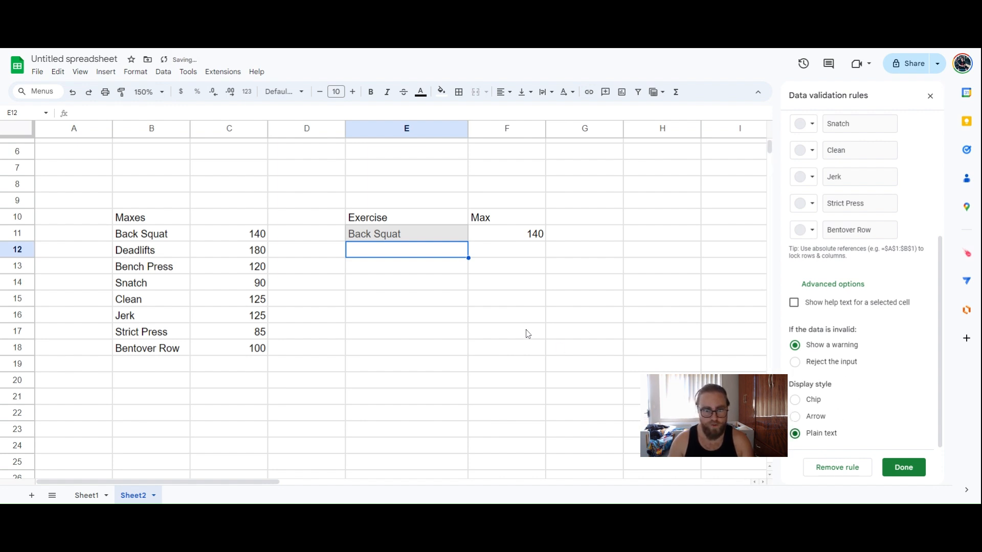
left_click(430, 241)
key("Delete")
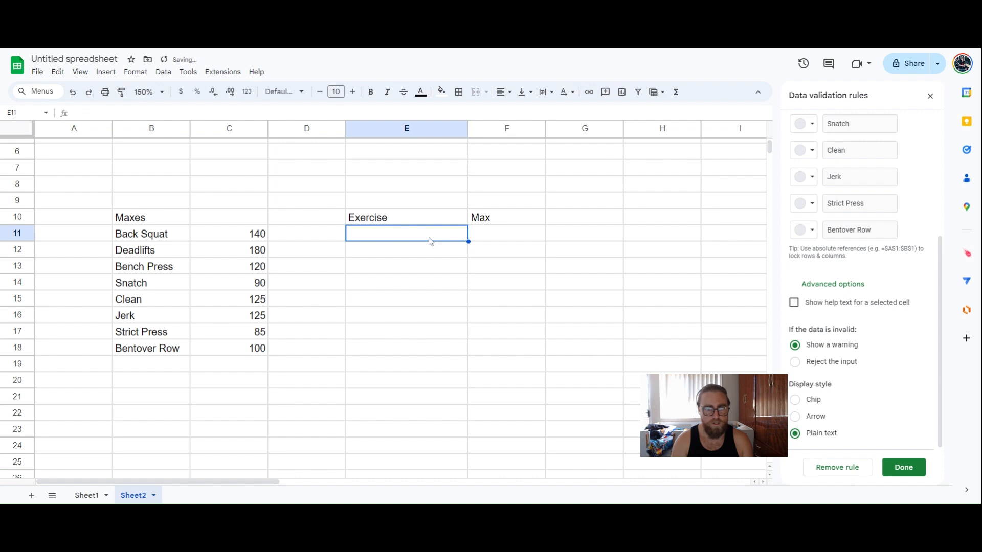
type("back")
key("Return")
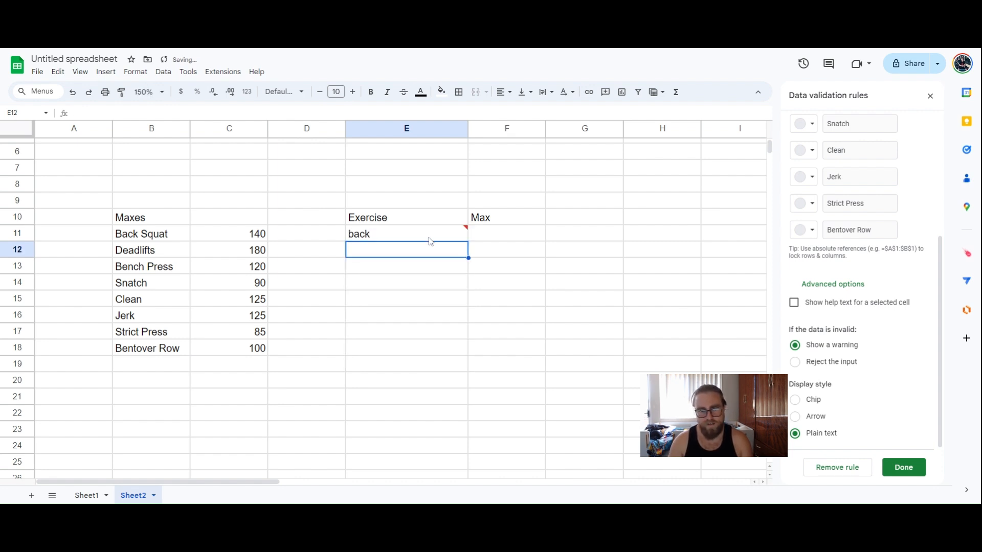
left_click(429, 240)
key("Delete")
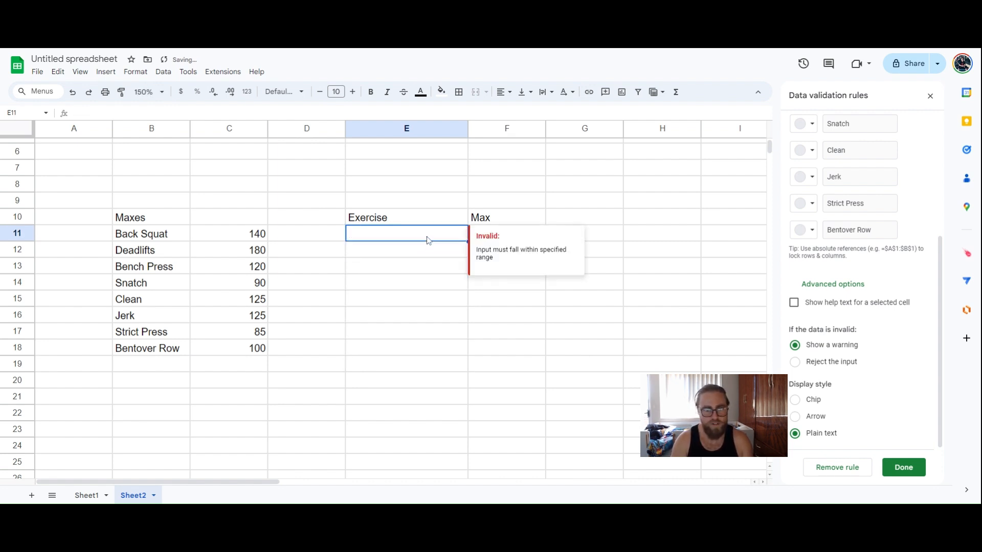
type("Back")
key("Down")
key("Return")
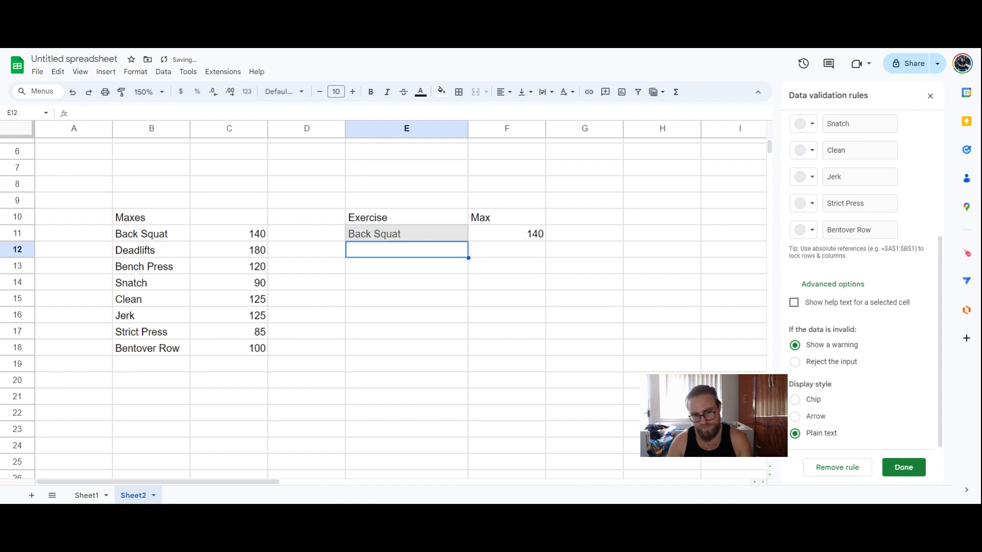
left_click(498, 296)
Set E11's dropdown display style back to Chip and save the validation rule
left_click(422, 233)
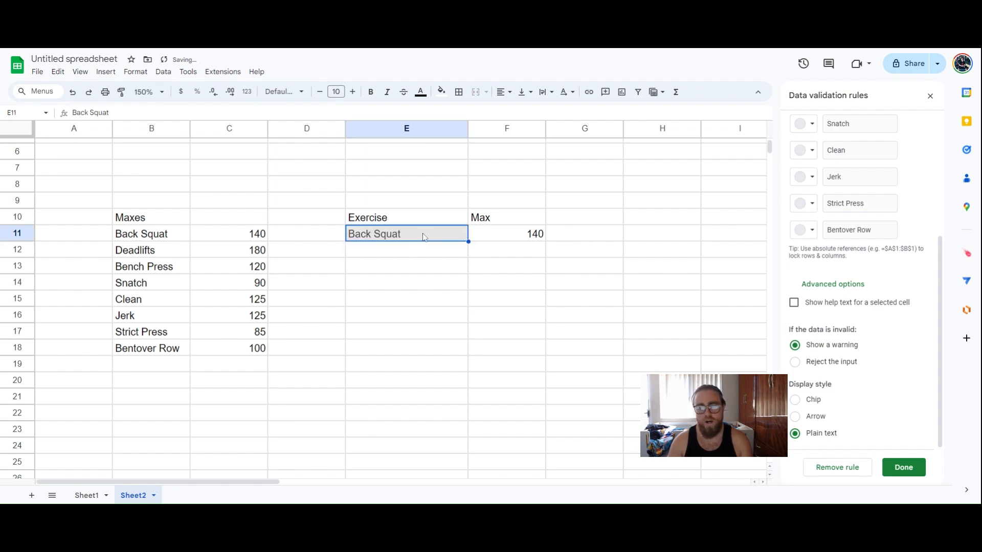
left_click(829, 418)
left_click(856, 404)
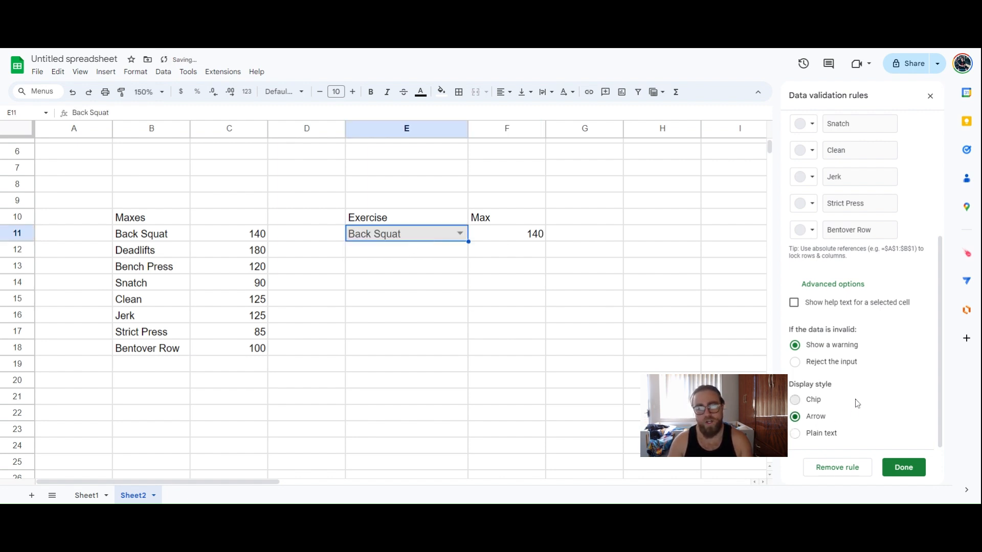
left_click(821, 419)
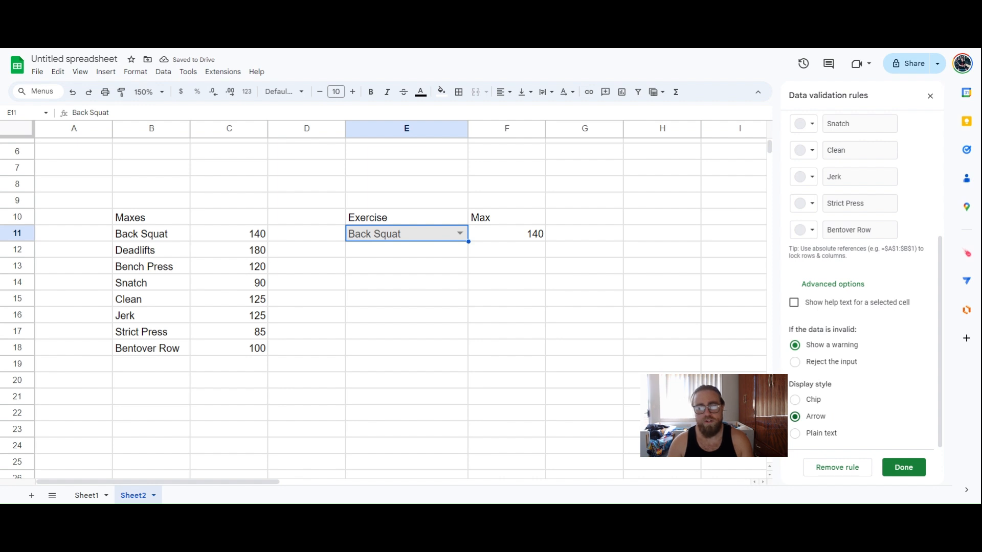
left_click(800, 401)
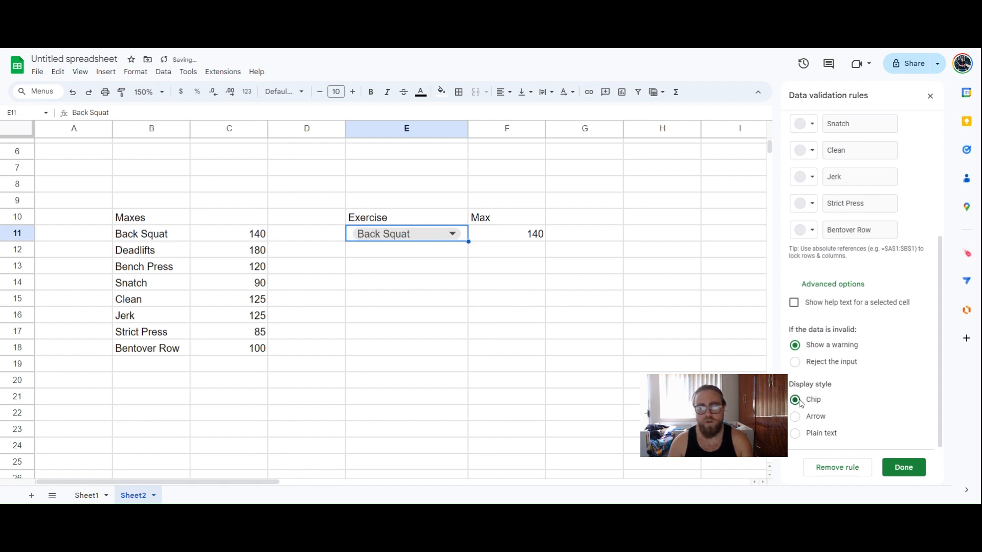
left_click(900, 467)
left_click(421, 298)
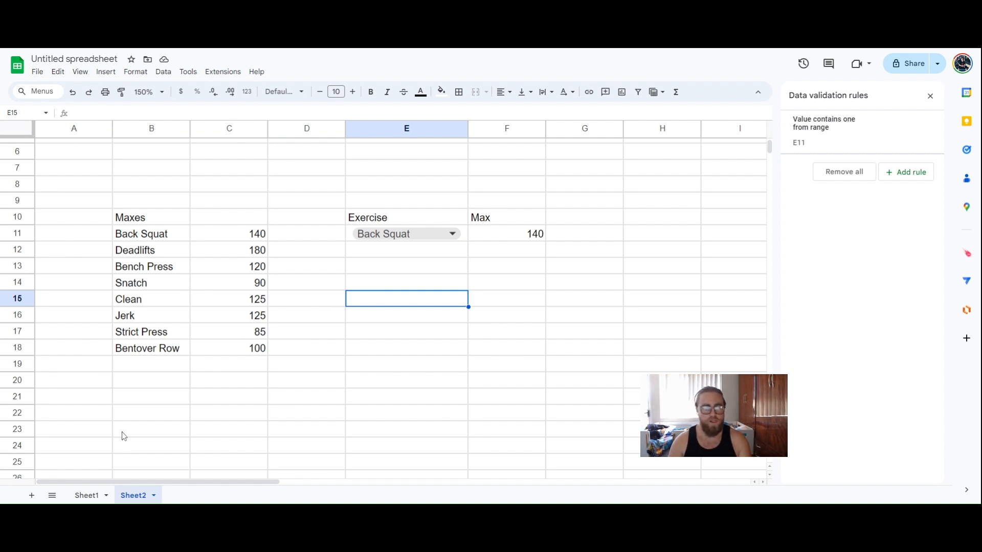
Enter the feelings 'Feels like shit', 'Not bad' and 'killing it' in B2:B4
scroll(208, 393, "down", 5)
scroll(208, 393, "up", 6)
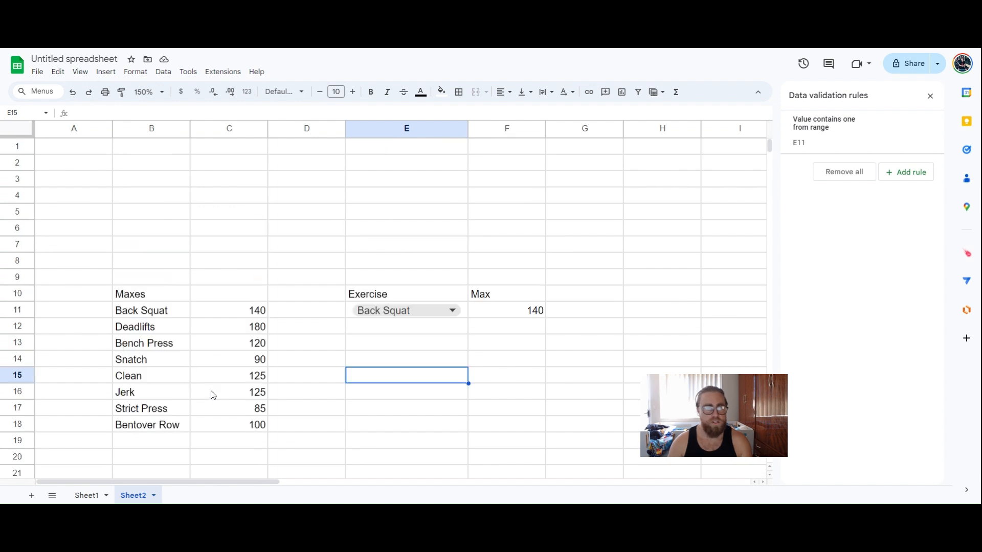
left_click(174, 164)
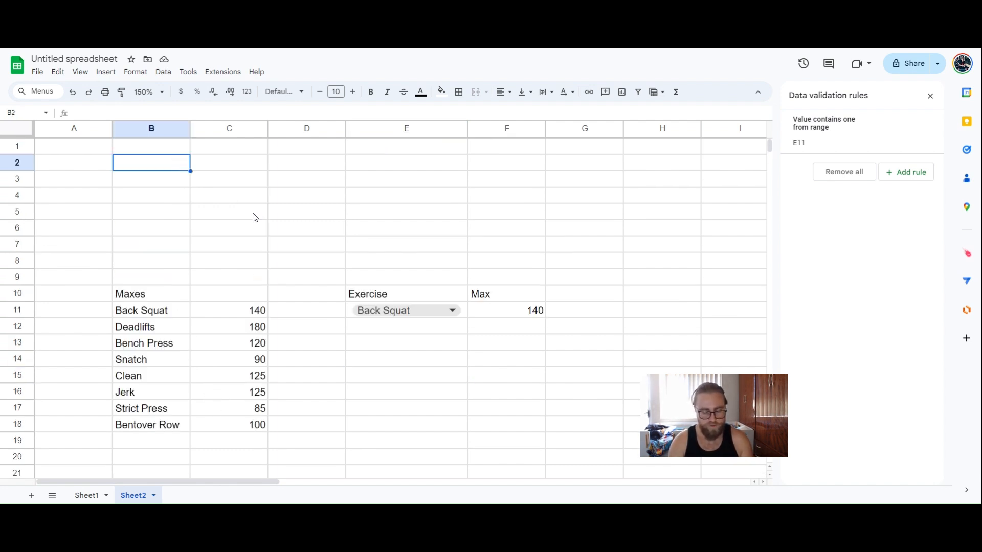
type("Feels ")
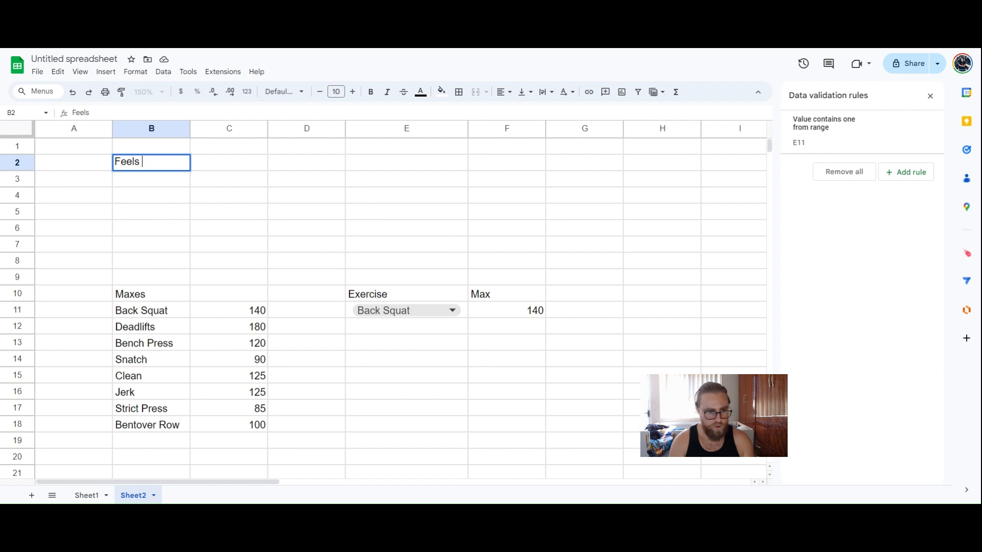
type("like shit")
key("Return")
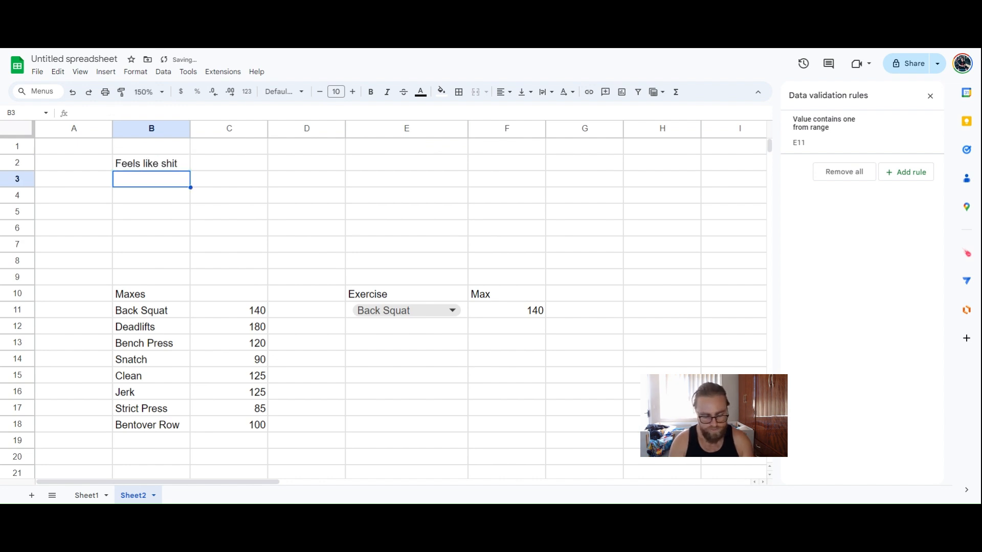
type("Not bad")
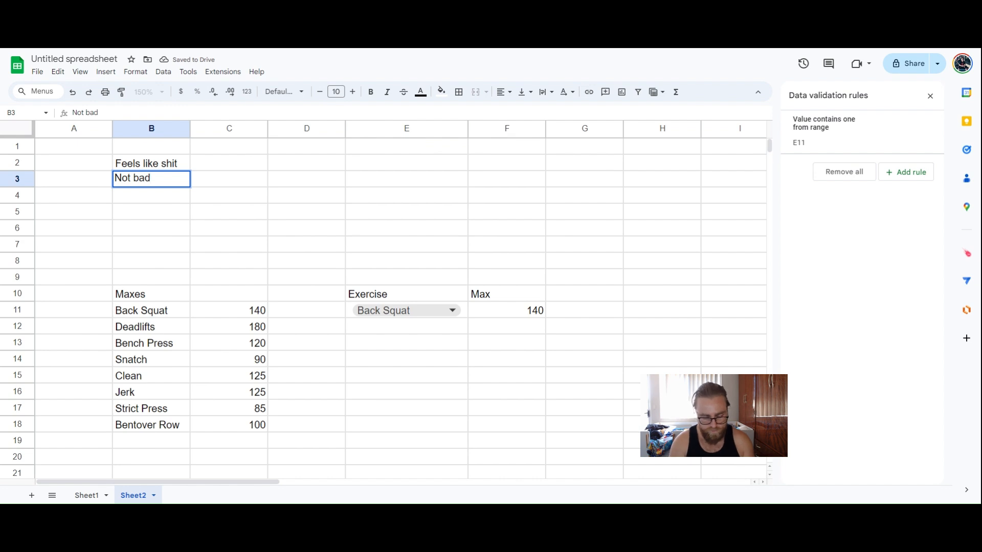
key("Return")
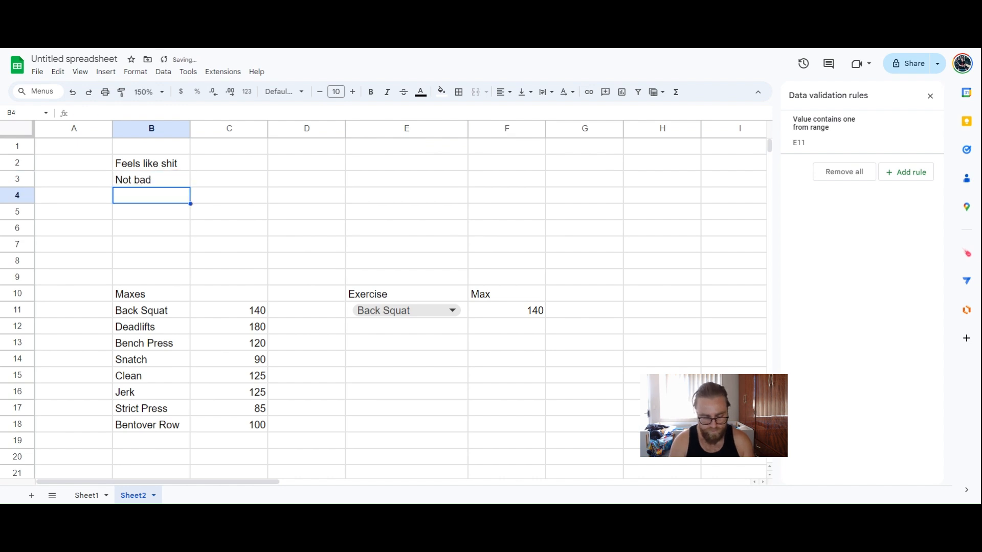
type("killing it")
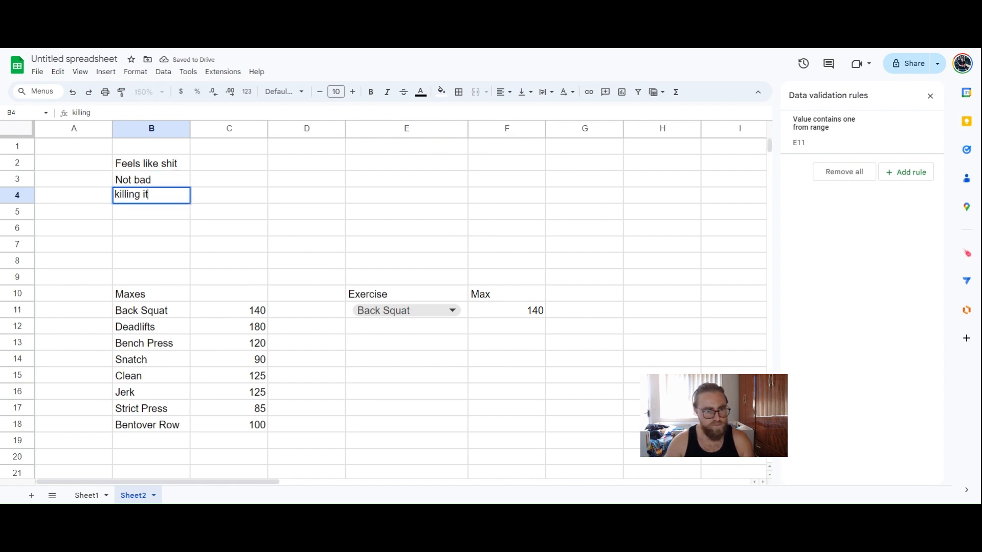
key("Return")
Enter the scores -1, 0 and 1 in C2:C4 beside the feelings
left_click(254, 171)
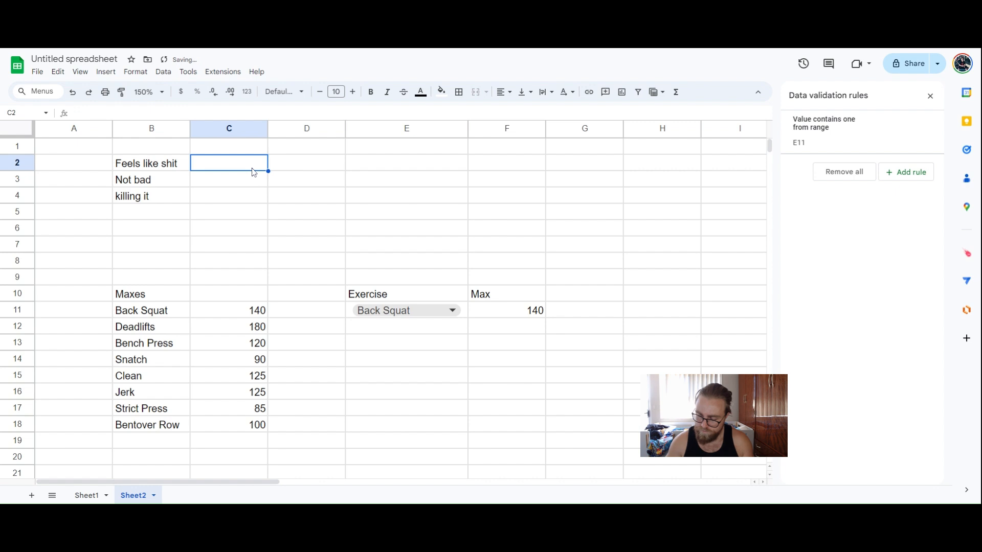
type("-1")
key("Return")
type("0")
key("Return")
type("1")
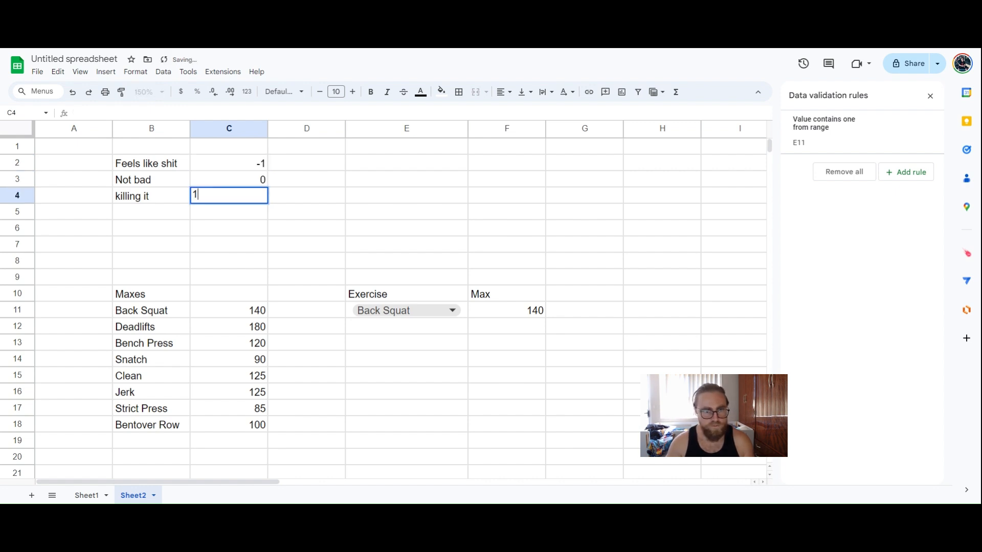
key("Return")
left_click(432, 162)
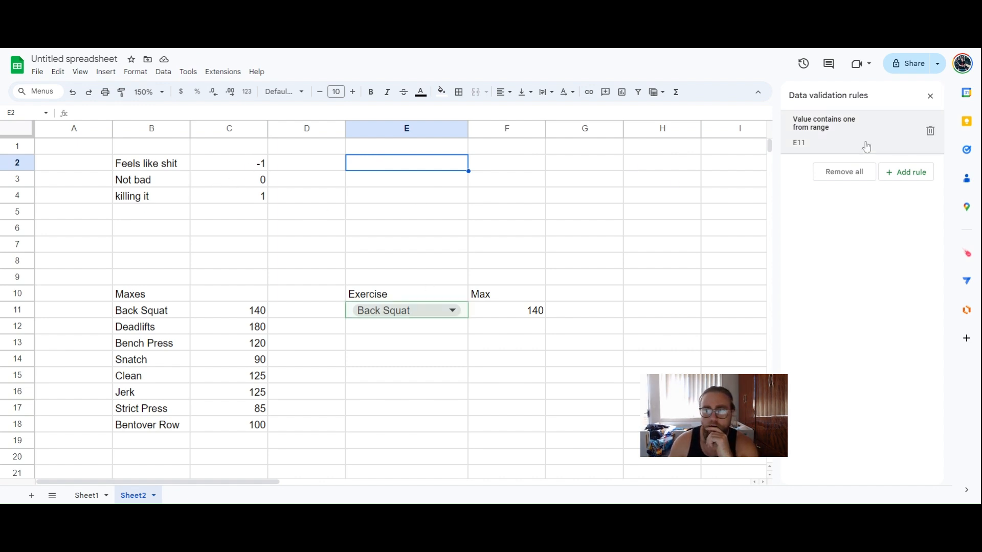
Add a Dropdown (from a range) validation rule to E2 sourced from Sheet2!B2:B4
left_click(900, 178)
left_click(864, 185)
left_click(839, 198)
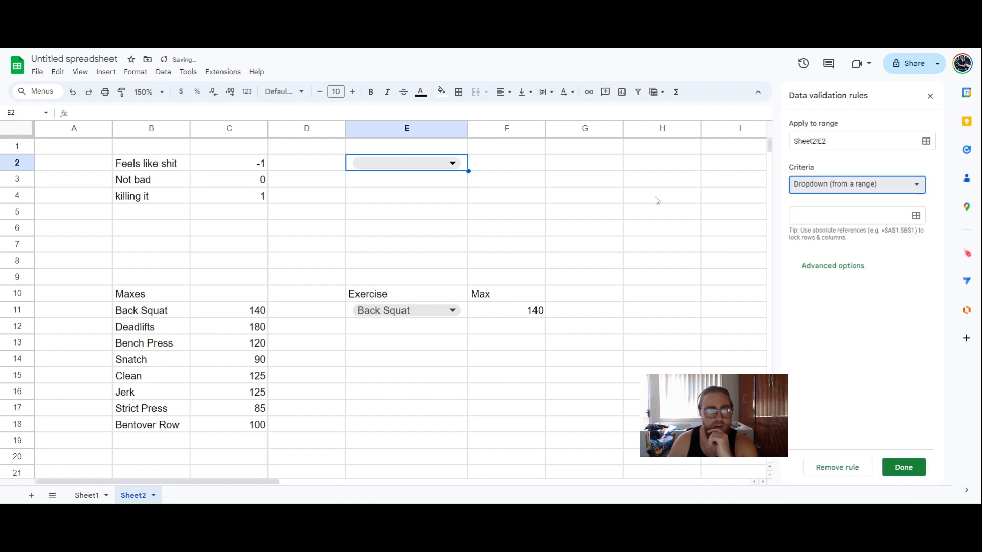
left_click_drag(146, 164, 148, 197)
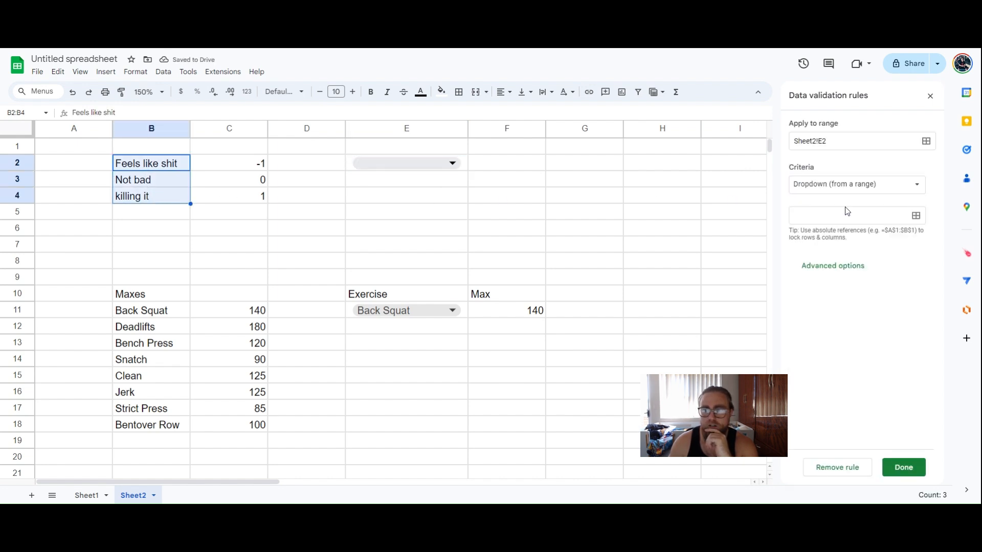
left_click(915, 216)
left_click(154, 165)
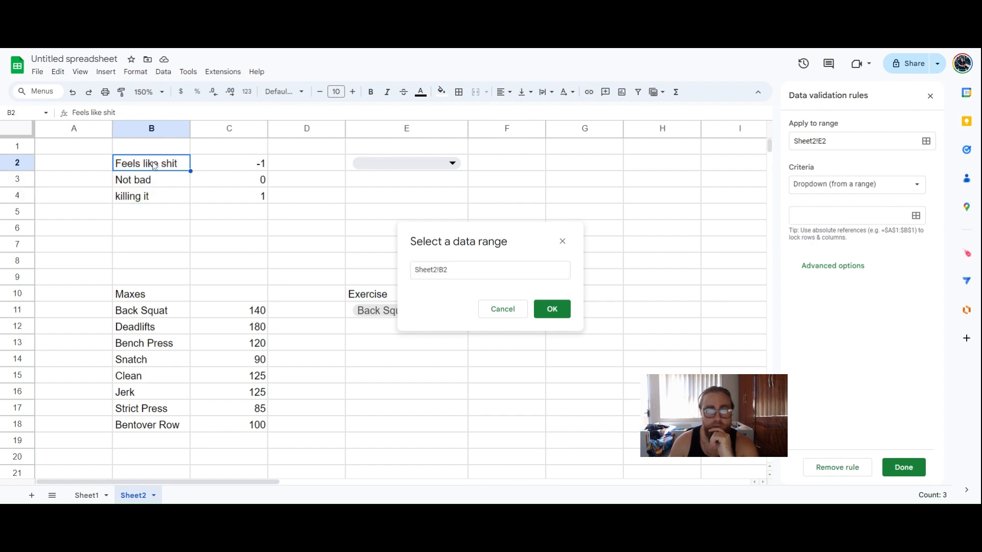
left_click_drag(153, 165, 151, 197)
left_click(553, 309)
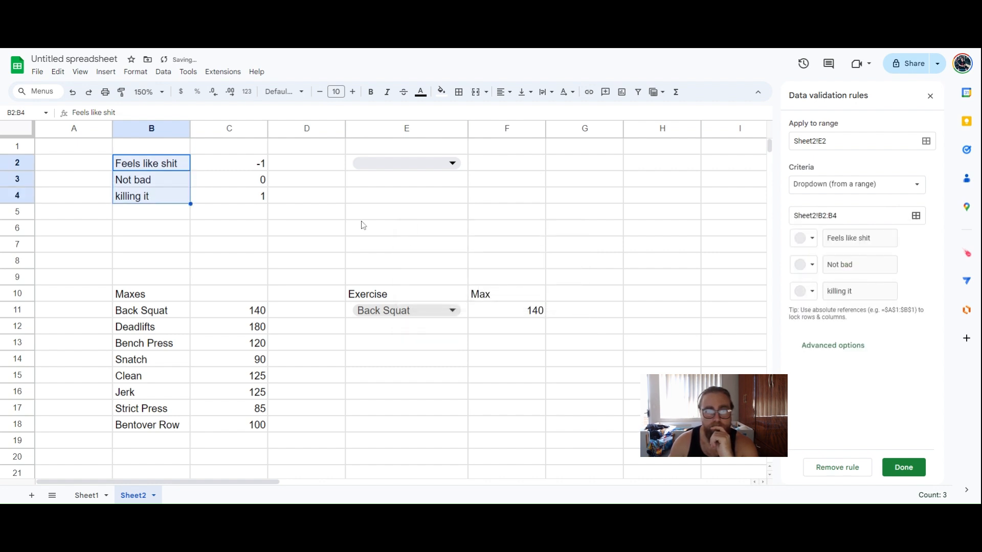
Check that E2's new dropdown lists the three feeling options
left_click(404, 162)
left_click(570, 210)
left_click(513, 176)
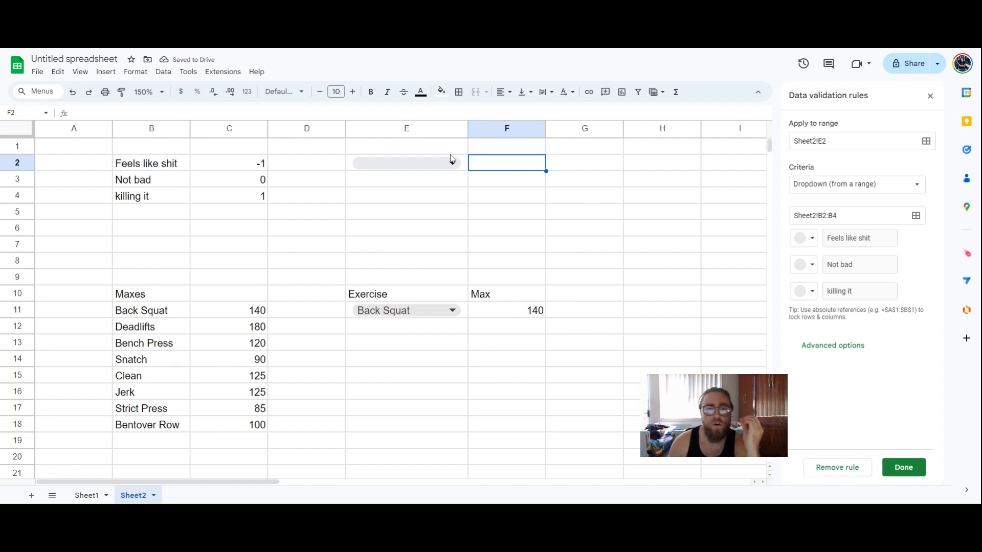
left_click(452, 161)
left_click(525, 178)
Enter =VLOOKUP(E2,B2:C42,2,0) in F2 to return the score for E2's feeling
left_click(445, 165)
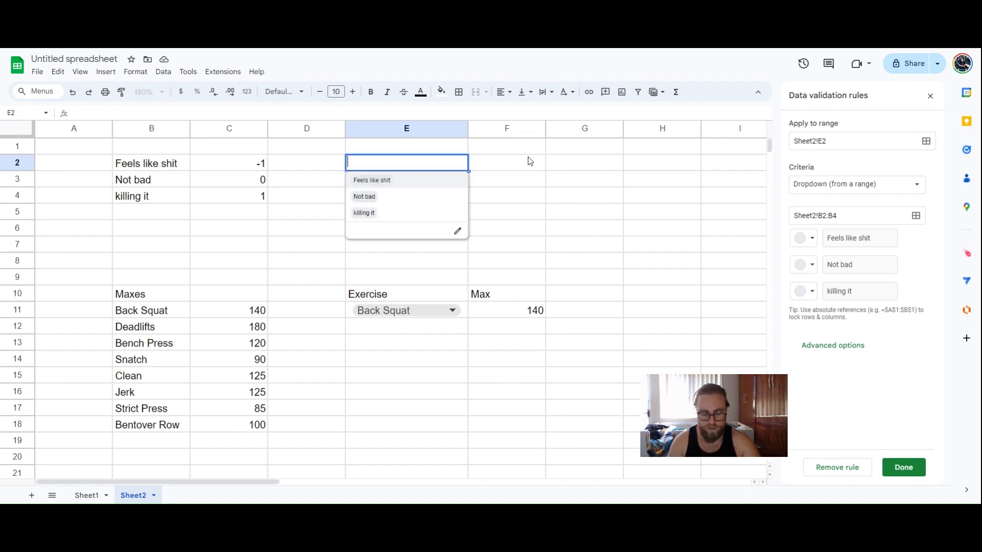
left_click(530, 161)
type("=vlo")
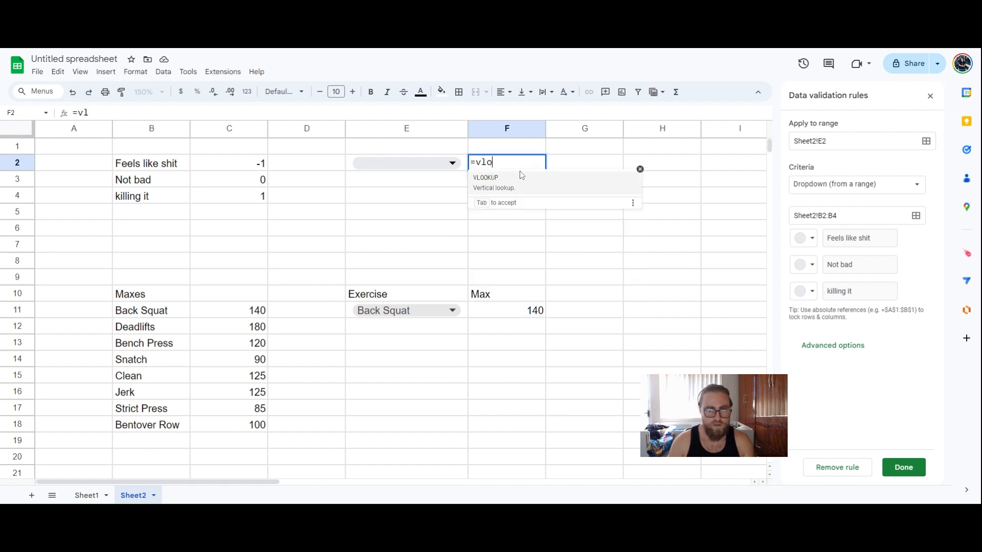
key("Tab")
left_click(464, 169)
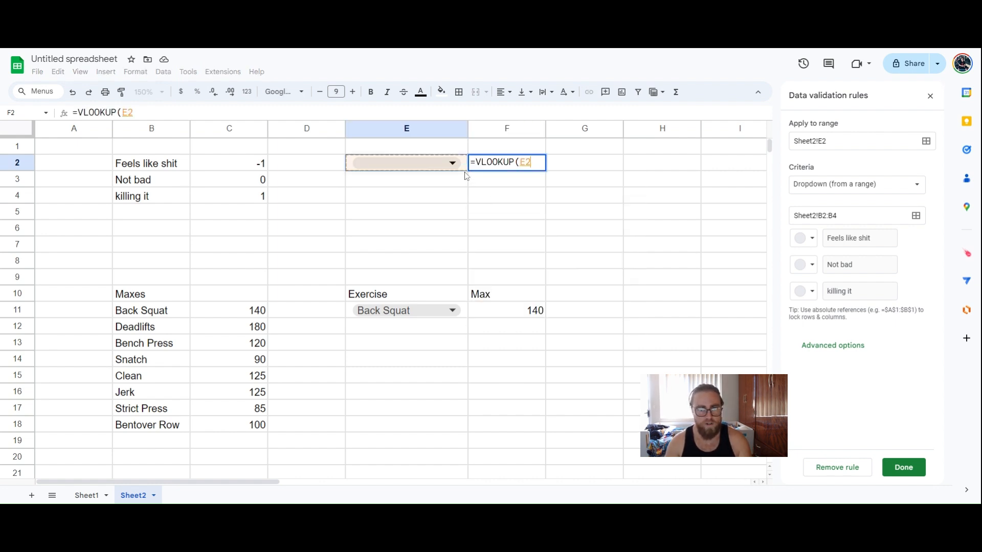
type(",")
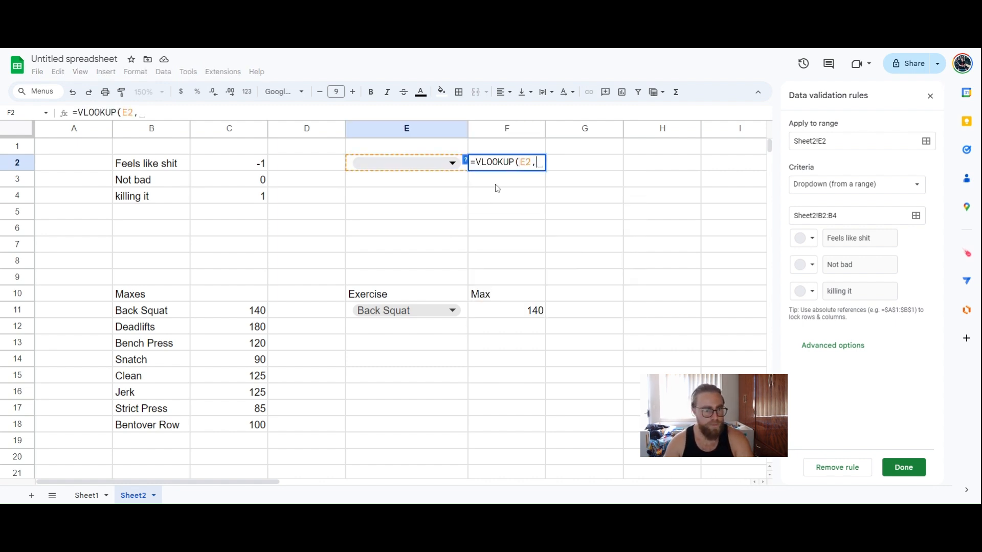
left_click_drag(178, 171, 231, 204)
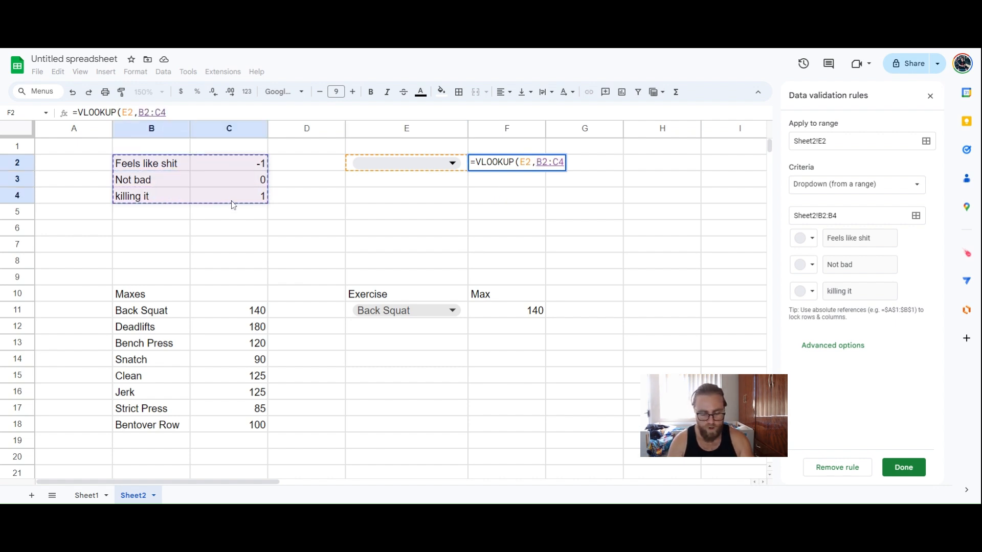
type("2,0")
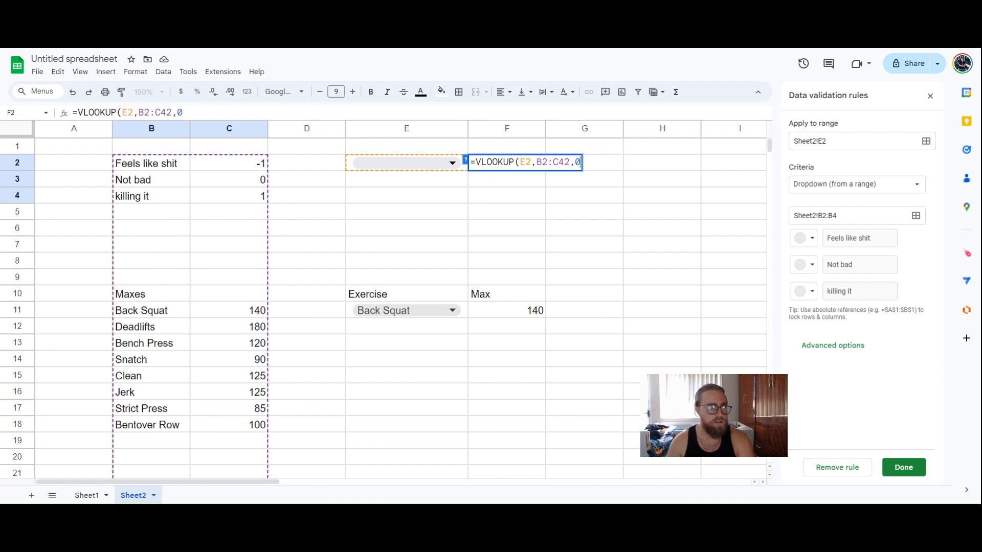
left_click(171, 113)
key("BackSpace")
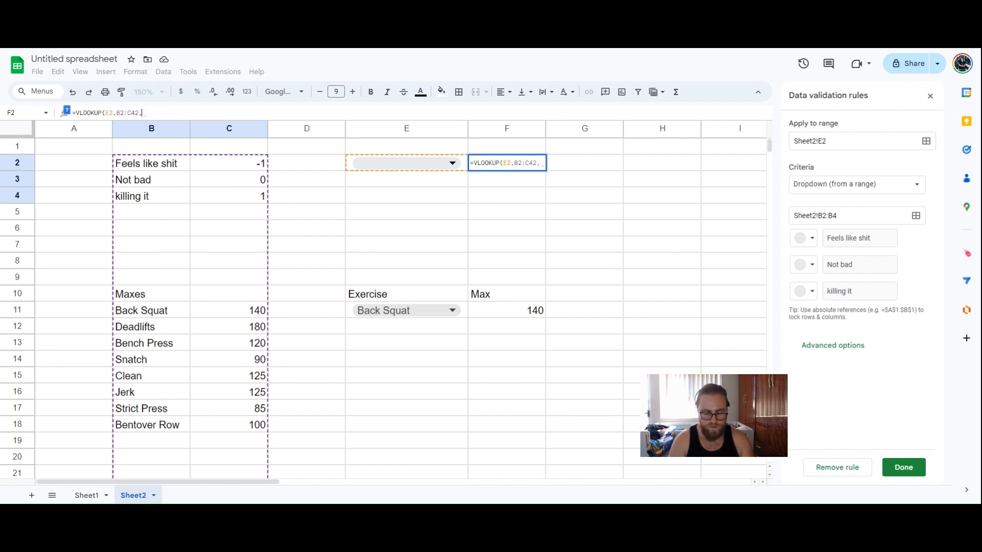
type("2,0")
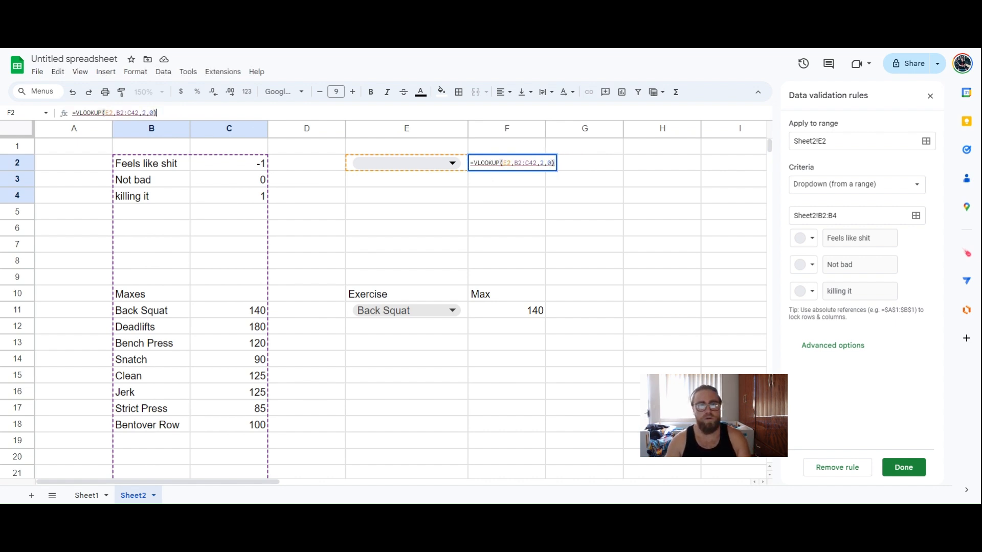
key("Return")
Try Feels like shit and Not bad in E2's dropdown, then settle on killing it
left_click(452, 168)
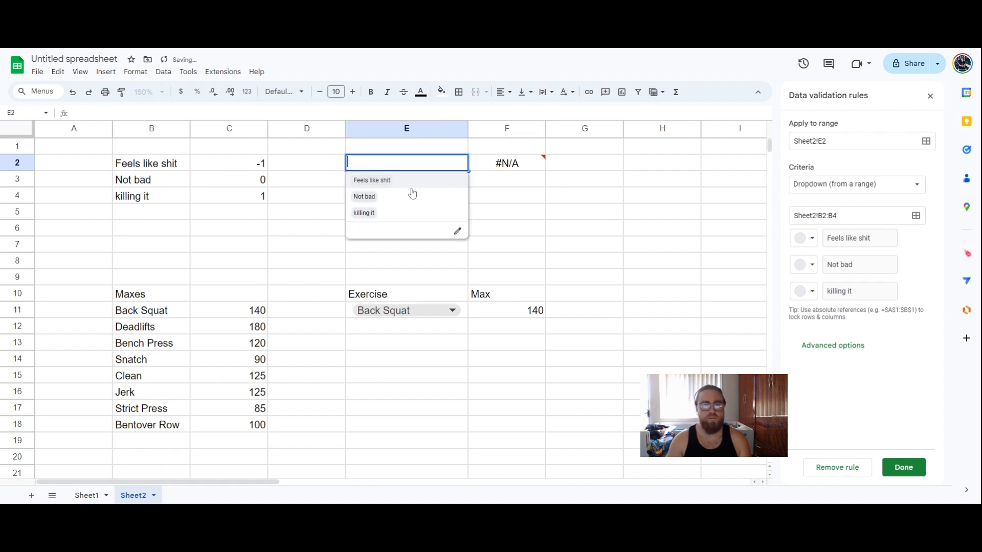
left_click(413, 183)
left_click(440, 164)
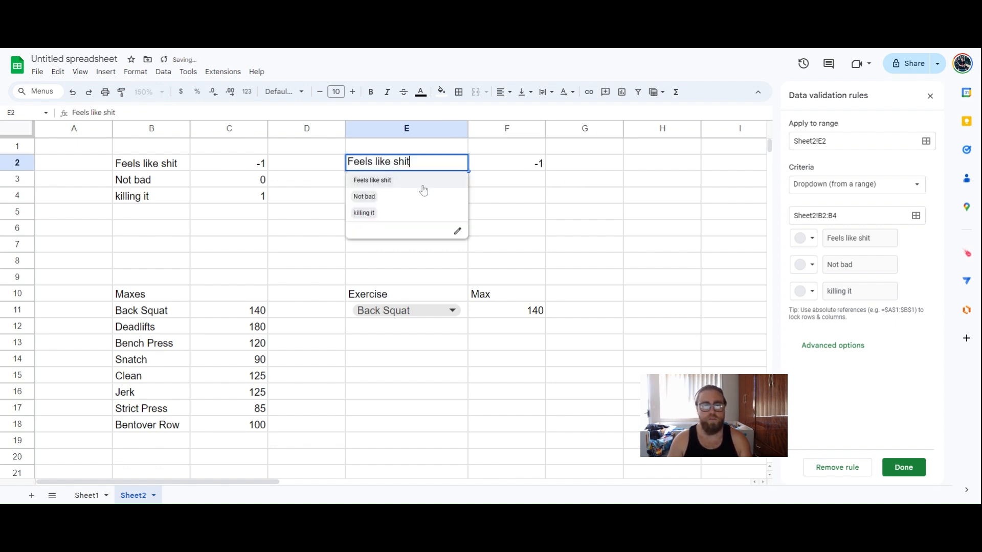
left_click(418, 195)
left_click(412, 209)
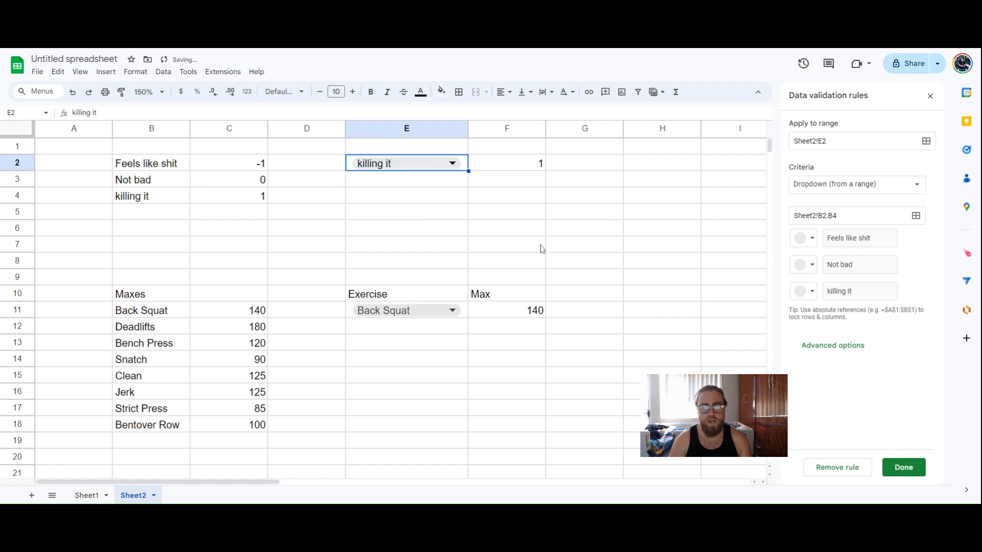